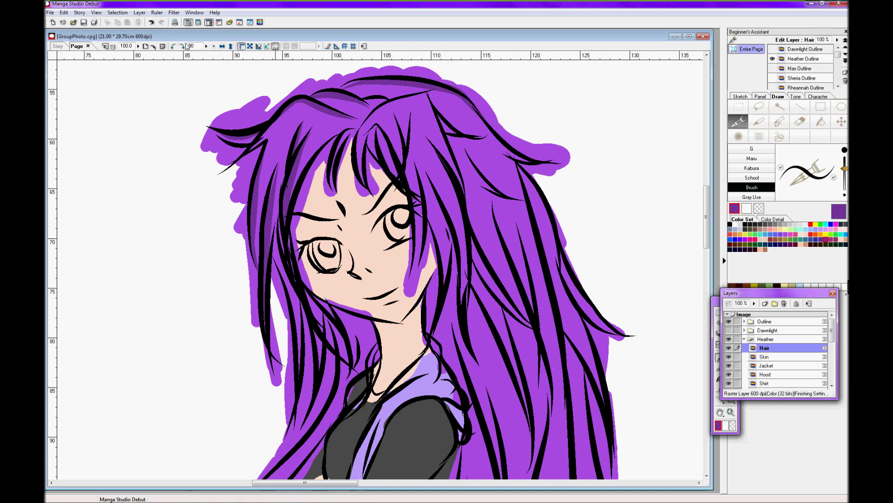
Step: On the Hair layer, brush medium purple shadows into the hair beside the face and behind the neck
scroll(413, 181, "down", 3)
left_click_drag(335, 252, 254, 403)
mouse_move(344, 236)
left_mouse_down()
mouse_move(354, 204)
mouse_move(375, 202)
left_mouse_up()
scroll(372, 200, "up", 4)
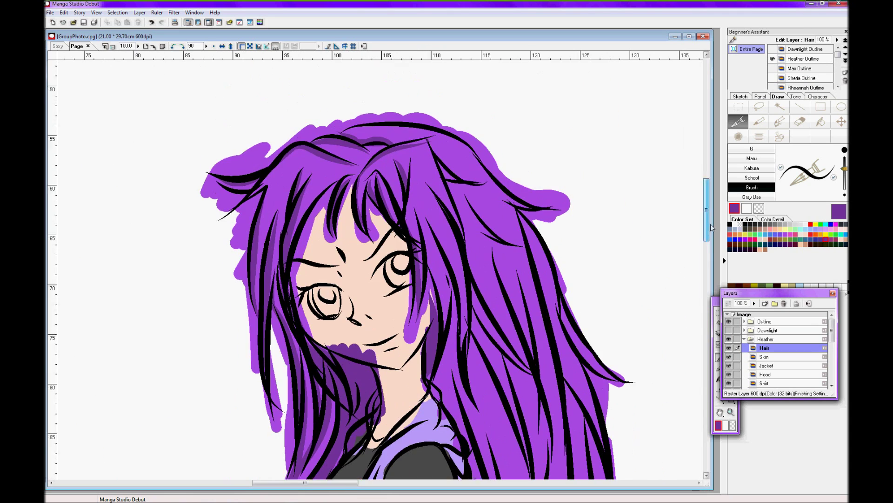
Step: Brush medium purple shadows through the long hair falling behind the shoulder and back
scroll(482, 164, "down", 3)
mouse_move(428, 131)
left_mouse_down()
mouse_move(447, 242)
mouse_move(489, 363)
mouse_move(530, 419)
left_mouse_up()
scroll(507, 201, "down", 5)
left_click_drag(484, 153, 463, 289)
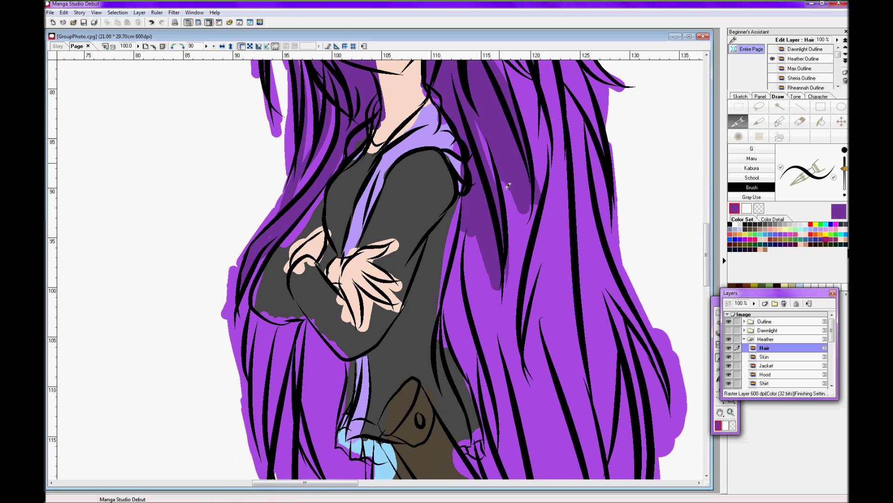
left_click_drag(536, 181, 446, 372)
scroll(518, 186, "up", 5)
left_click_drag(518, 186, 526, 242)
left_click_drag(493, 130, 549, 382)
left_click_drag(554, 288, 582, 451)
left_click_drag(582, 261, 554, 447)
Step: Cover the lower hair on both sides of the body down to the boots in medium purple with the 3.0mm marker
scroll(559, 326, "down", 5)
left_click(759, 121)
left_click_drag(605, 205, 651, 409)
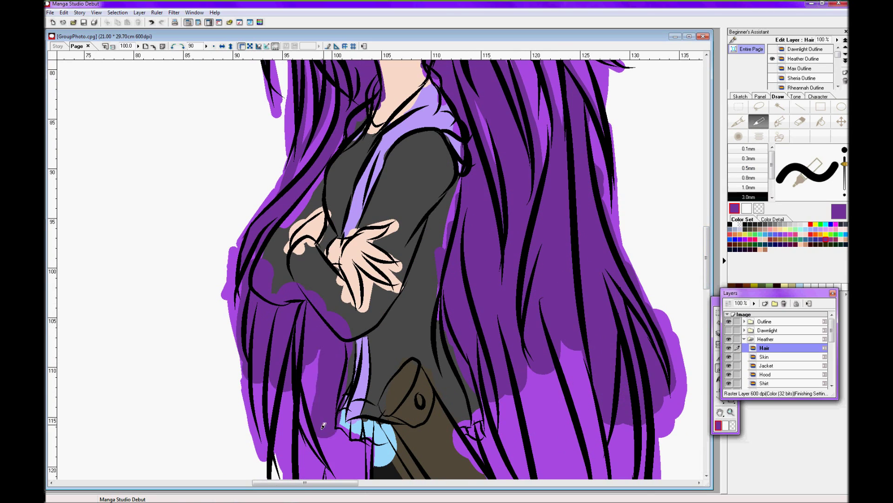
left_click_drag(298, 266, 261, 461)
scroll(325, 326, "down", 5)
left_click_drag(633, 200, 521, 466)
scroll(364, 206, "down", 5)
left_click_drag(364, 206, 303, 456)
left_click_drag(442, 209, 493, 410)
left_click_drag(572, 274, 484, 461)
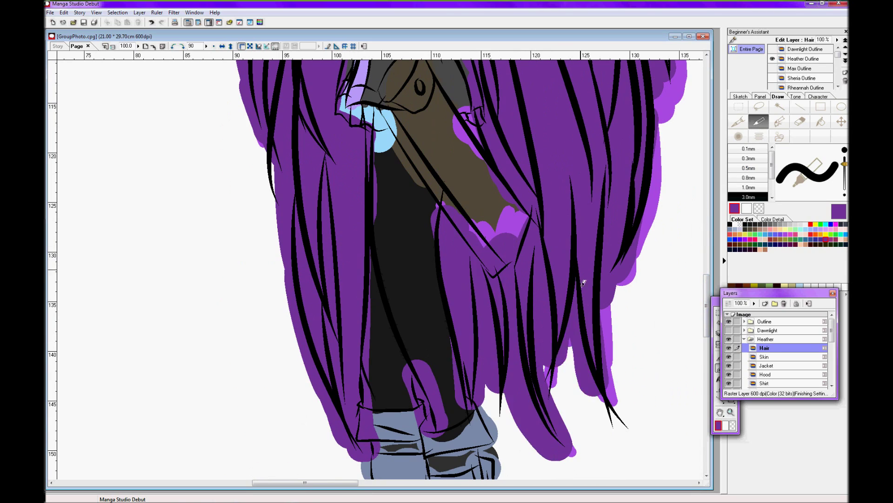
Step: Switch back to the Brush pen and paint dark purple shadows in the hair around the neck and shoulders
scroll(372, 269, "up", 13)
key("p")
scroll(465, 326, "down", 4)
scroll(505, 408, "up", 3)
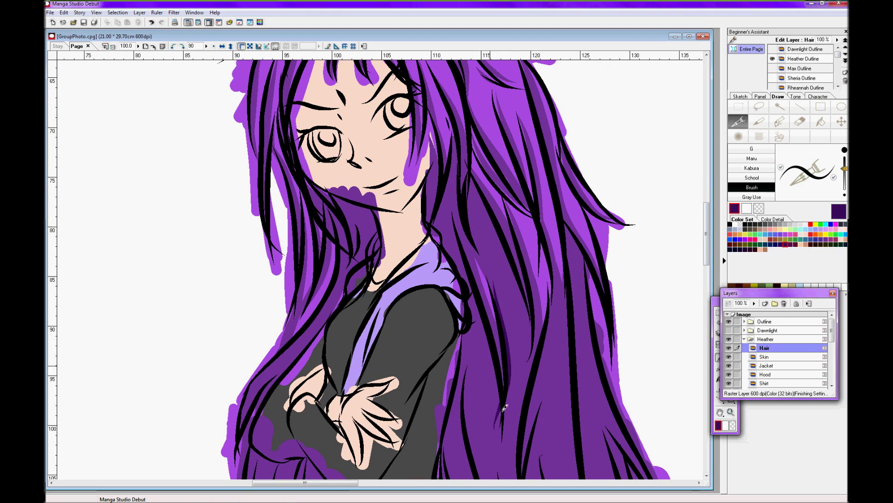
left_click_drag(526, 186, 474, 339)
left_click_drag(372, 193, 349, 284)
left_click_drag(307, 340, 247, 414)
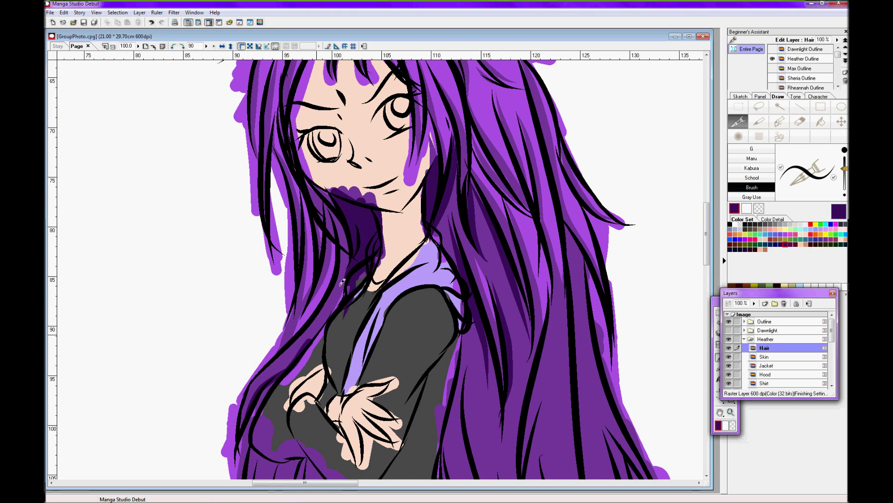
left_click_drag(349, 256, 309, 344)
Step: Paint dark purple shadow strands in the hair left of the body, from the elbow down to the tips
scroll(325, 349, "down", 5)
left_click_drag(261, 260, 274, 397)
scroll(279, 372, "down", 3)
mouse_move(337, 91)
left_mouse_down()
mouse_move(319, 239)
mouse_move(321, 391)
left_mouse_up()
scroll(339, 244, "down", 3)
left_click_drag(358, 191, 355, 430)
Step: Paint dark purple shadow strands in the hair below the sword case and along the outer right locks
left_click_drag(472, 242, 442, 438)
left_click_drag(477, 270, 459, 416)
left_click_drag(502, 304, 486, 376)
left_click_drag(533, 261, 521, 405)
scroll(558, 326, "up", 8)
left_click_drag(572, 149, 604, 428)
scroll(605, 428, "down", 3)
left_click_drag(619, 163, 643, 360)
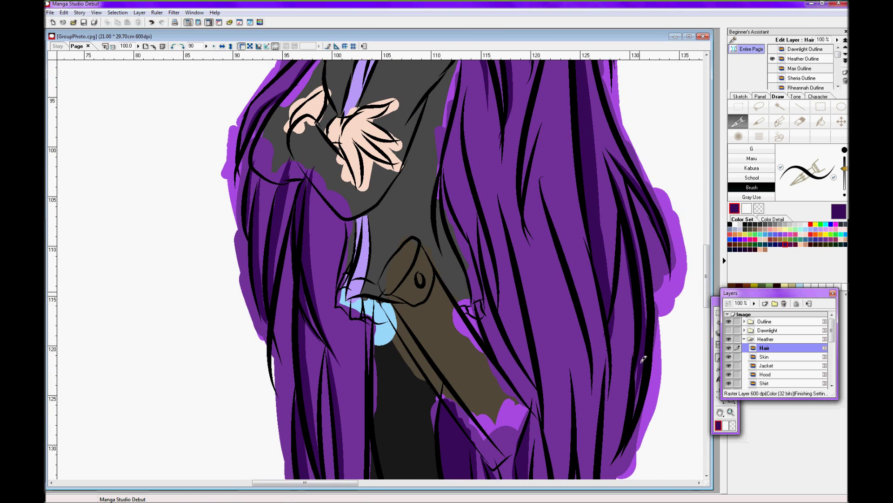
Step: Deepen the hair directly behind the sleeve and back with dark purple strands
scroll(643, 360, "up", 3)
left_click_drag(540, 281, 528, 346)
left_click_drag(460, 207, 484, 399)
scroll(707, 274, "down", 3)
left_click_drag(552, 193, 505, 407)
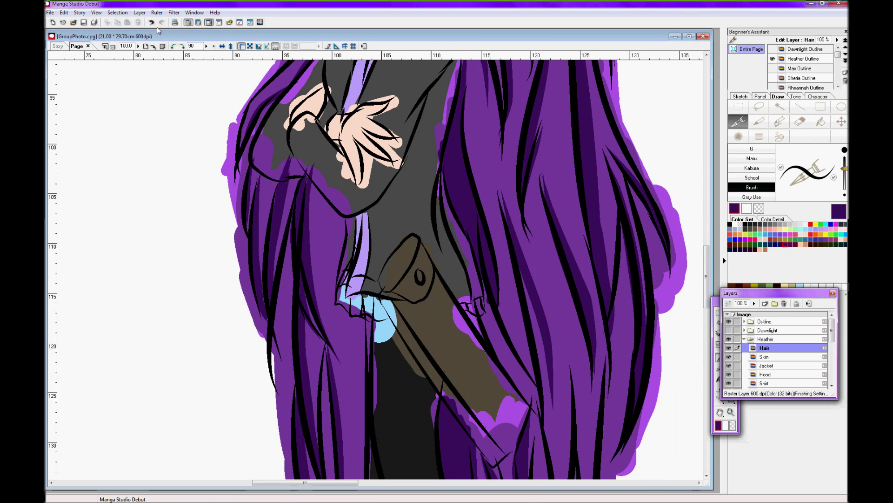
Step: Add dark purple strands between the lower right locks beside the sword case
scroll(512, 279, "down", 3)
left_click_drag(528, 184, 481, 300)
left_click_drag(497, 168, 477, 261)
left_click_drag(595, 270, 572, 458)
left_click_drag(621, 232, 603, 410)
scroll(535, 90, "down", 3)
Step: Pick bright purple and paint lighter strands through the darkened hair on both sides of the body
scroll(535, 89, "up", 8)
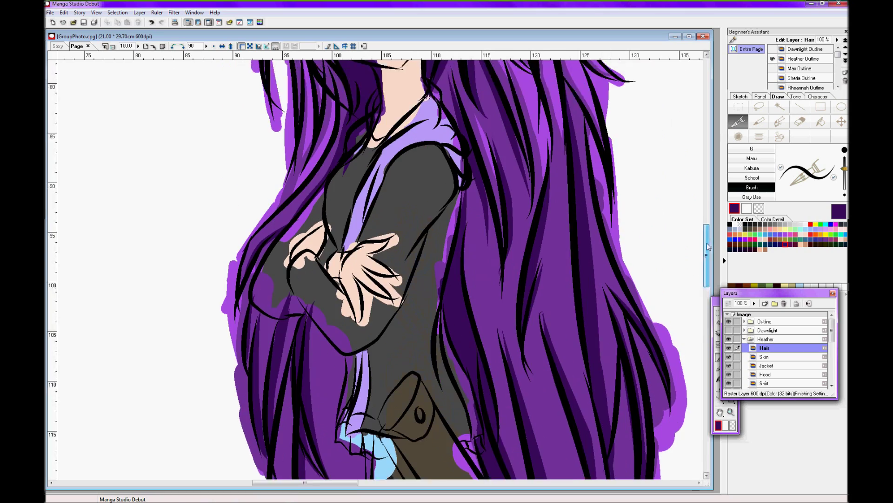
scroll(535, 233, "down", 5)
scroll(465, 326, "up", 1)
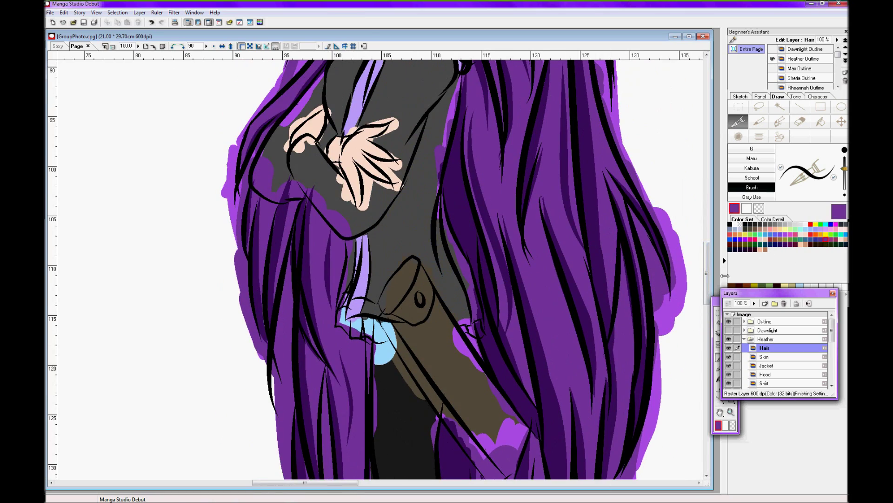
scroll(707, 274, "up", 3)
left_click(785, 234)
scroll(539, 250, "down", 3)
scroll(622, 325, "up", 3)
scroll(622, 326, "down", 4)
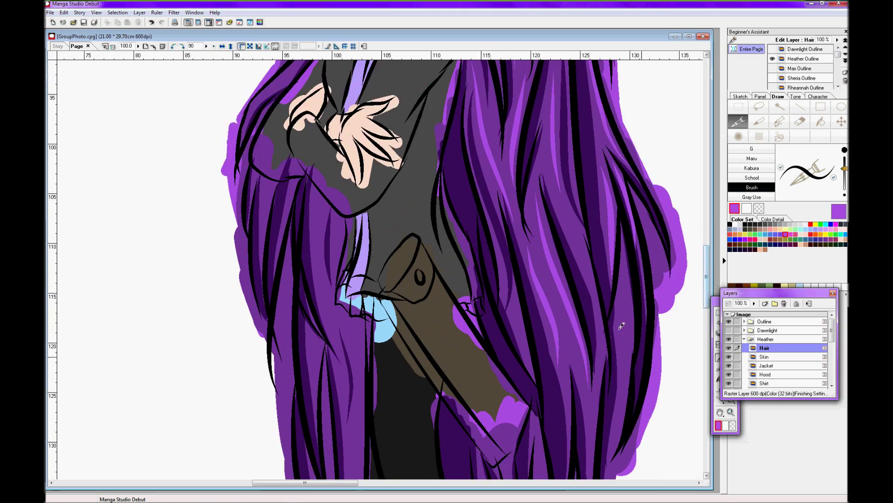
scroll(622, 326, "down", 4)
scroll(701, 316, "up", 6)
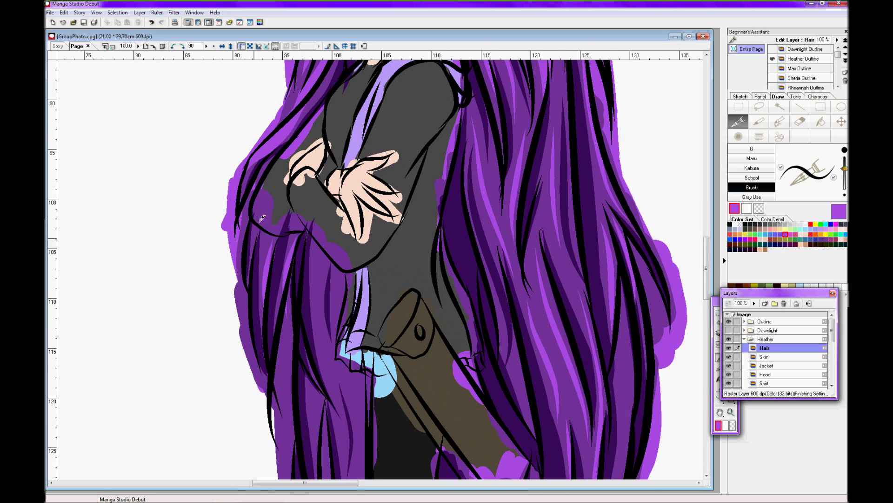
scroll(704, 279, "down", 5)
scroll(362, 158, "down", 1)
Step: Paint light lavender shine streaks through the hair, from the crown and bangs down to the lower locks
scroll(362, 158, "up", 12)
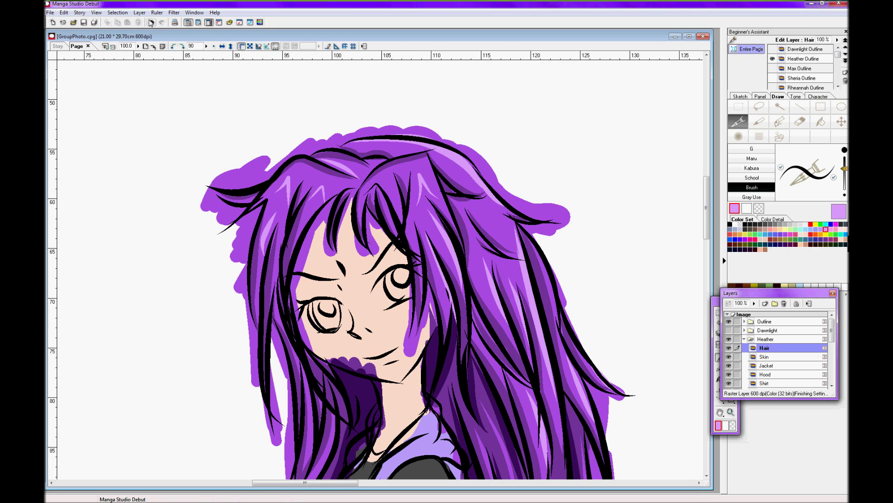
scroll(326, 305, "down", 2)
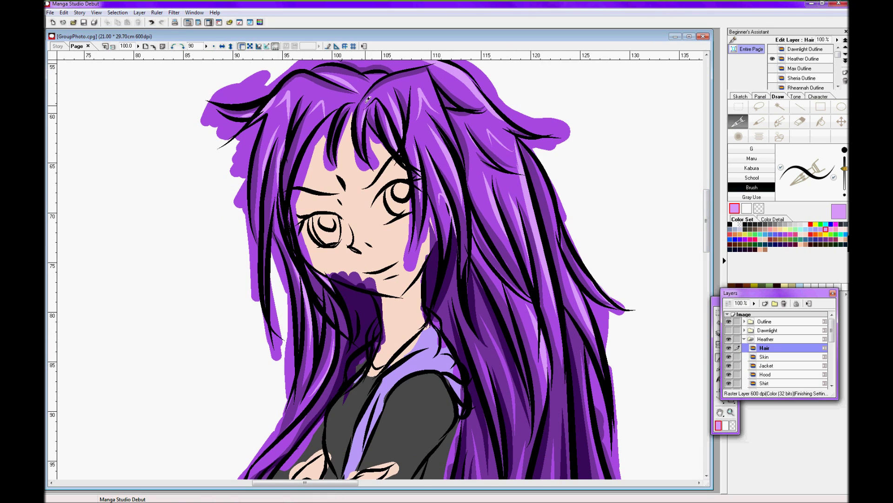
scroll(599, 356, "down", 2)
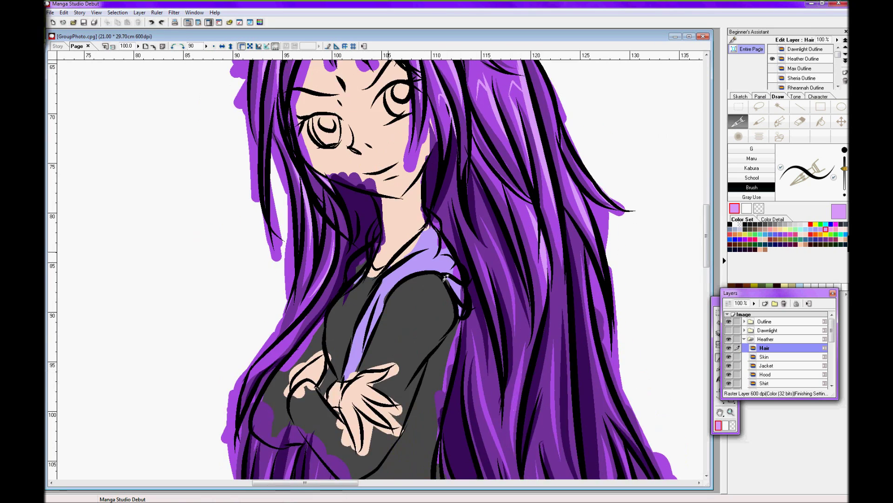
scroll(599, 355, "down", 10)
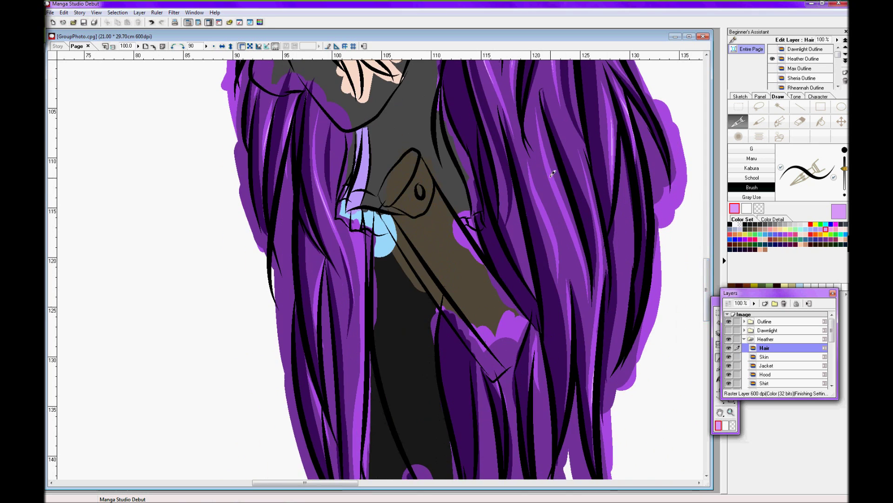
scroll(354, 382, "up", 14)
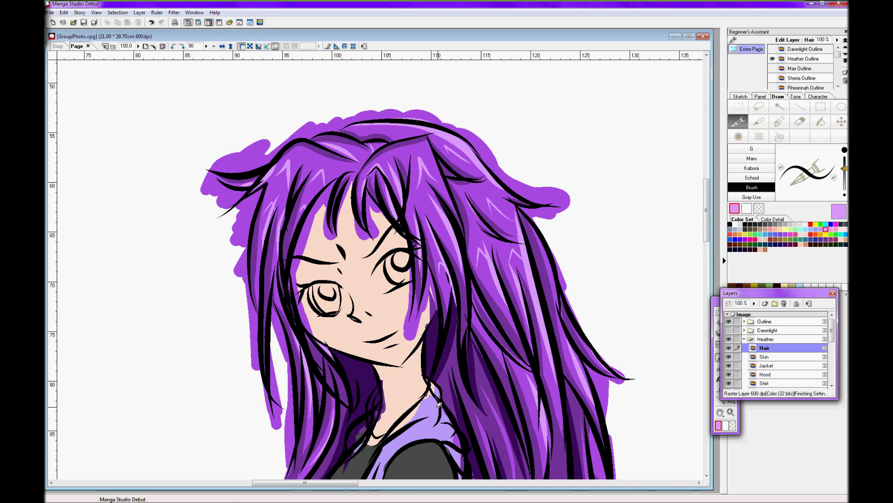
Step: With the transparent color, erase the purple spilling outside the outlines of the bangs, crown and upper side locks
key("c")
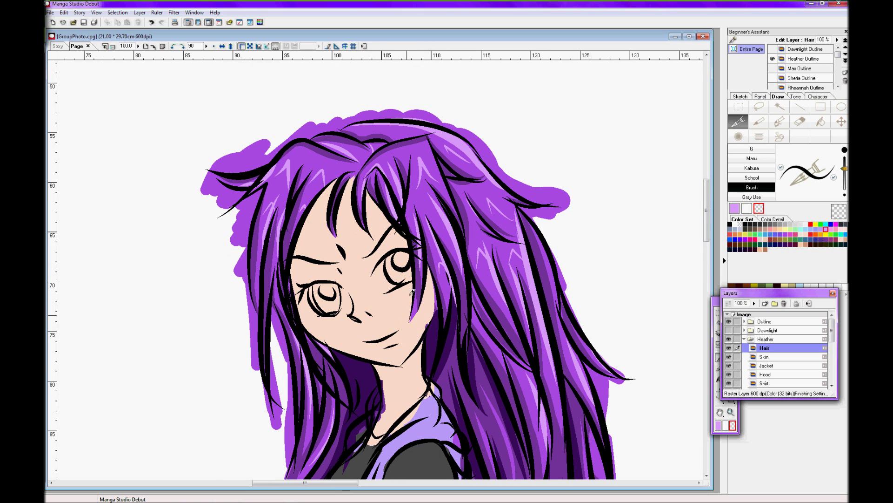
mouse_move(533, 218)
left_mouse_down()
mouse_move(509, 173)
mouse_move(542, 186)
mouse_move(554, 202)
left_mouse_up()
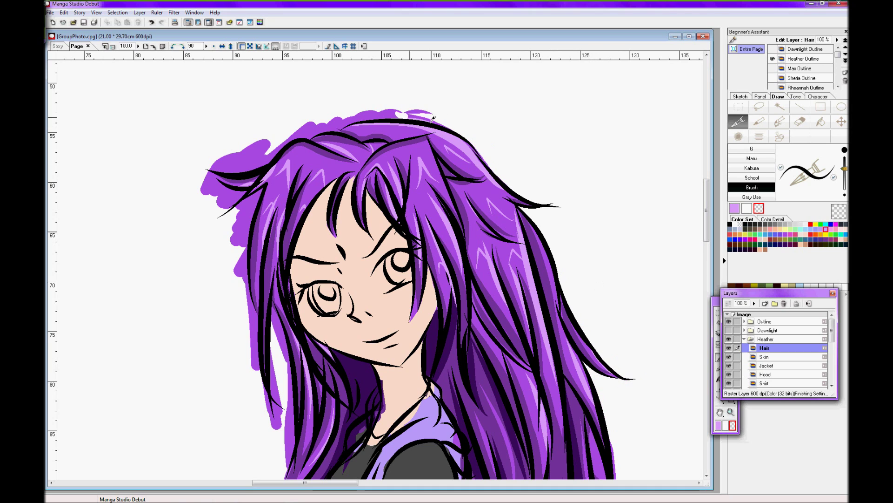
left_click_drag(385, 112, 292, 134)
mouse_move(234, 199)
left_mouse_down()
mouse_move(244, 214)
mouse_move(268, 184)
left_mouse_up()
Step: Erase the purple overspill along the outer edges of the mid-length hair on both sides
scroll(268, 183, "down", 5)
mouse_move(253, 137)
left_mouse_down()
mouse_move(276, 192)
mouse_move(278, 177)
mouse_move(279, 321)
mouse_move(235, 419)
mouse_move(232, 470)
left_mouse_up()
scroll(233, 470, "down", 2)
left_click_drag(609, 210, 680, 428)
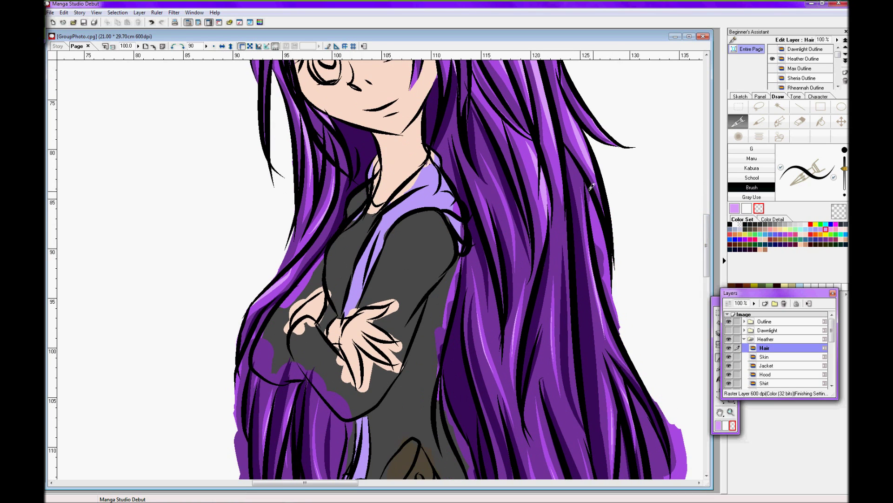
scroll(629, 340, "down", 4)
mouse_move(644, 256)
left_mouse_down()
mouse_move(682, 358)
mouse_move(654, 322)
mouse_move(641, 281)
left_mouse_up()
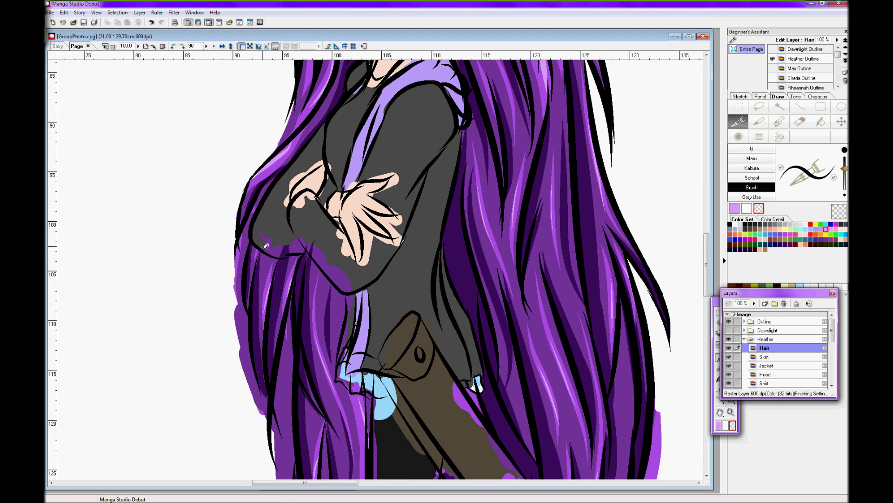
Step: Erase the purple covering the folded sleeve and the spill along the outer locks at waist height
left_click_drag(266, 191, 242, 272)
mouse_move(241, 308)
left_mouse_down()
mouse_move(263, 423)
mouse_move(282, 398)
mouse_move(286, 228)
left_mouse_up()
scroll(267, 419, "down", 4)
mouse_move(658, 286)
left_mouse_down()
mouse_move(630, 417)
mouse_move(624, 186)
mouse_move(618, 279)
mouse_move(631, 290)
mouse_move(607, 378)
mouse_move(619, 429)
left_mouse_up()
Step: Erase the purple spilling over the legs and boots and around the lower hair tips
scroll(614, 372, "down", 8)
mouse_move(577, 186)
left_mouse_down()
mouse_move(582, 255)
mouse_move(571, 245)
left_mouse_up()
mouse_move(442, 87)
left_mouse_down()
mouse_move(532, 205)
mouse_move(430, 290)
left_mouse_up()
mouse_move(371, 221)
left_mouse_down()
mouse_move(367, 354)
mouse_move(340, 326)
mouse_move(388, 322)
mouse_move(326, 233)
left_mouse_up()
left_click_drag(564, 277, 570, 354)
scroll(558, 325, "up", 1)
left_click_drag(329, 225, 344, 305)
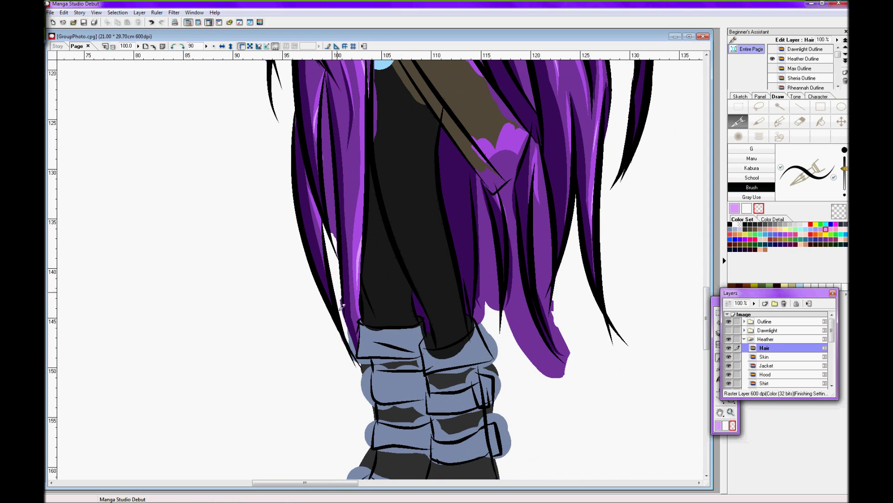
left_click_drag(324, 72, 334, 193)
mouse_move(478, 317)
left_mouse_down()
mouse_move(548, 292)
mouse_move(558, 354)
mouse_move(512, 280)
left_mouse_up()
Step: Erase the purple covering the end of the sword case and the gaps between the strands below it
scroll(351, 77, "up", 5)
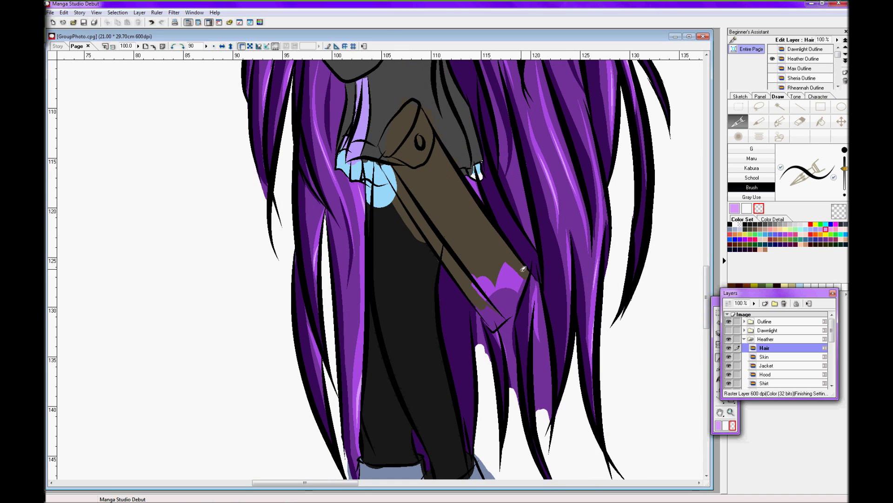
left_click_drag(523, 268, 479, 297)
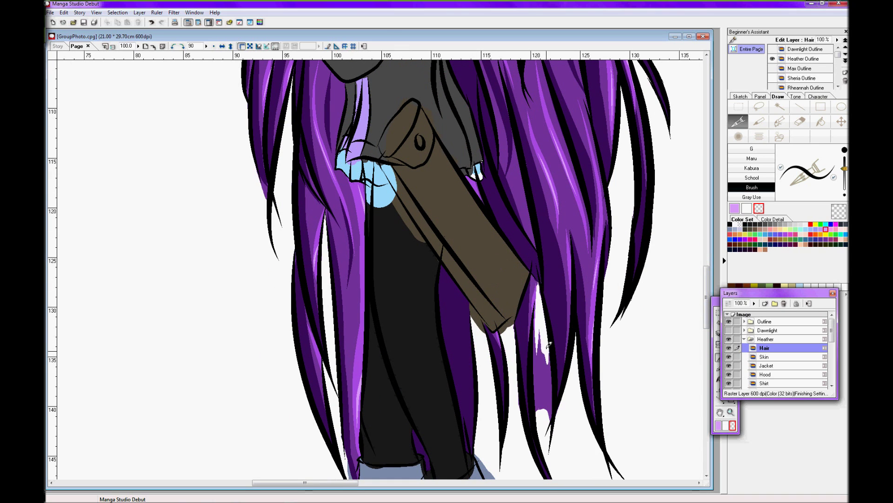
left_click(539, 303, "ctrl+shift")
scroll(129, 62, "down", 2)
Step: On the Skin layer, paint tan shadows along the forehead, cheek, jaw and neck
left_click_drag(707, 303, 707, 217)
left_click(368, 279, "ctrl+shift")
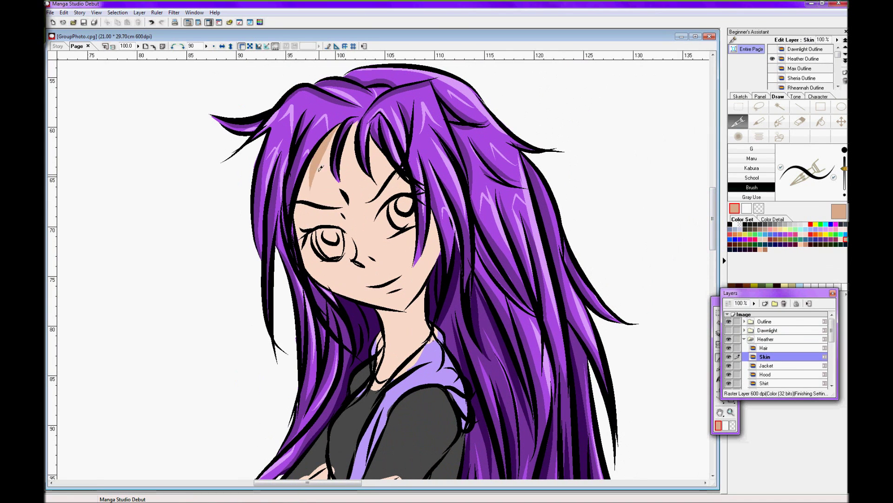
mouse_move(309, 163)
left_mouse_down()
mouse_move(328, 284)
mouse_move(355, 239)
left_mouse_up()
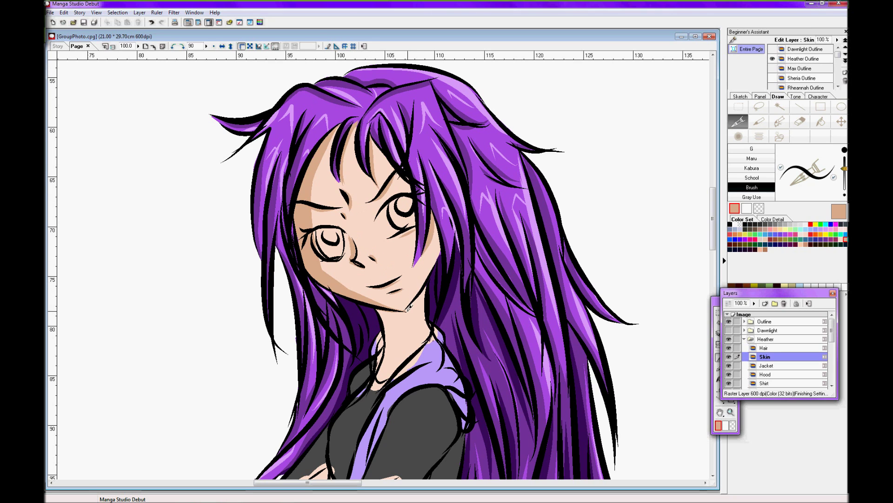
left_click_drag(409, 307, 390, 332)
Step: Paint tan shadows on the wrists and hands of the crossed arms on the Skin layer
scroll(430, 306, "down", 5)
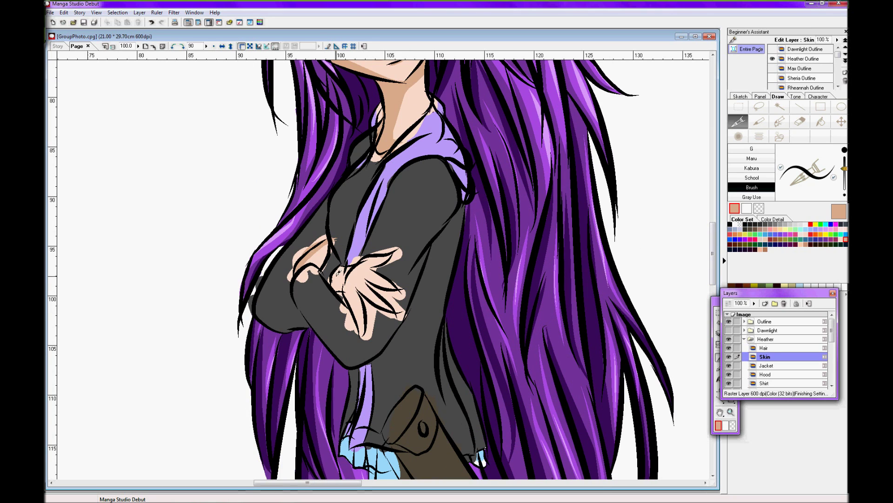
left_click(409, 305, "ctrl+shift")
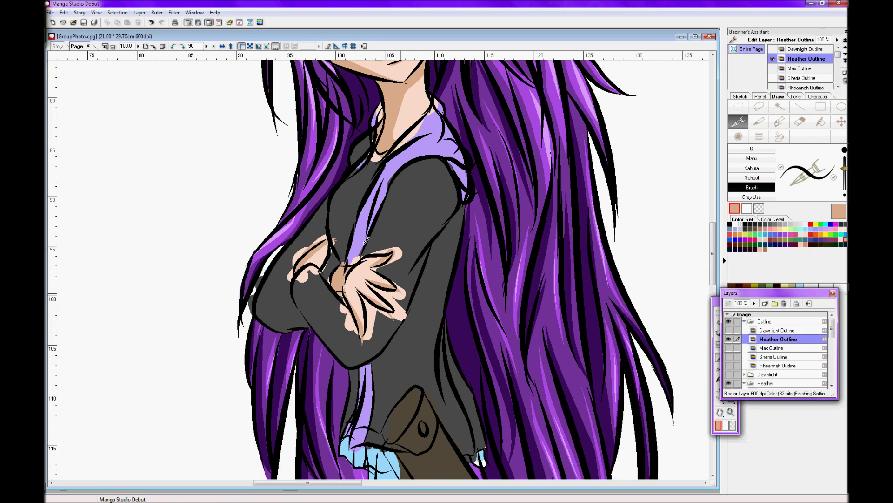
left_click(368, 297, "ctrl+shift")
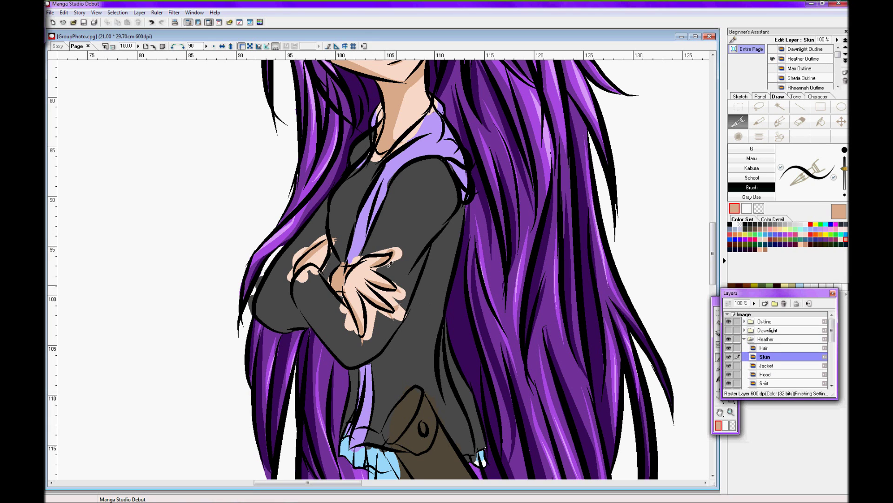
left_click_drag(713, 259, 714, 256)
scroll(718, 256, "up", 4)
Step: Pick a pale skin tone and brush lighter areas onto the face, neck and hands
left_click(340, 211, "alt")
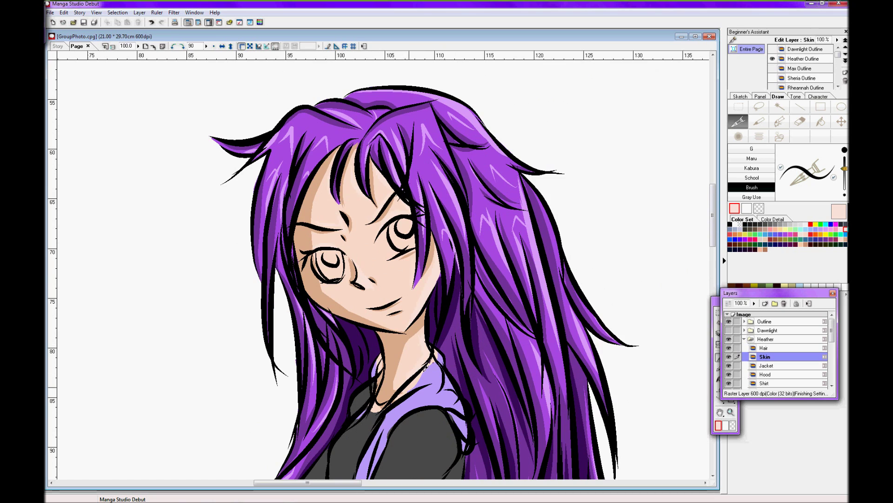
scroll(409, 320, "down", 5)
scroll(558, 307, "up", 5)
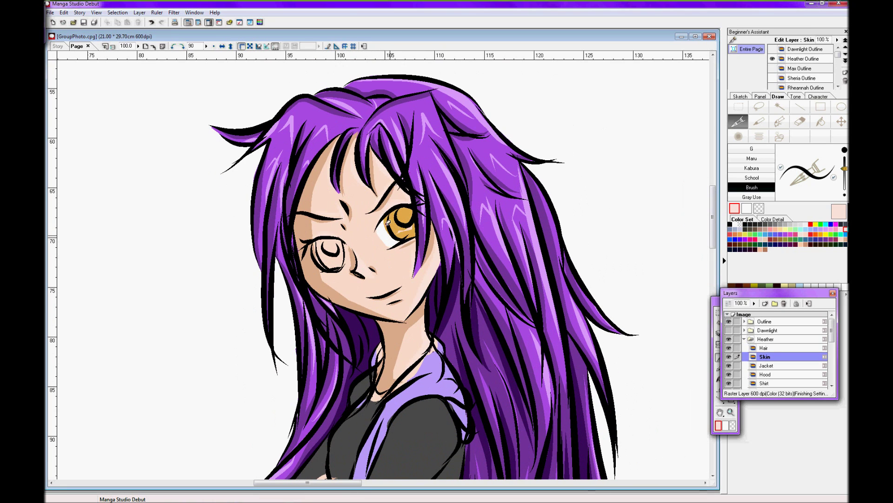
Step: Finish the left eye with a golden iris and white, and touch up its outline in black on the Heather Outline layer
left_click(355, 245, "ctrl+shift")
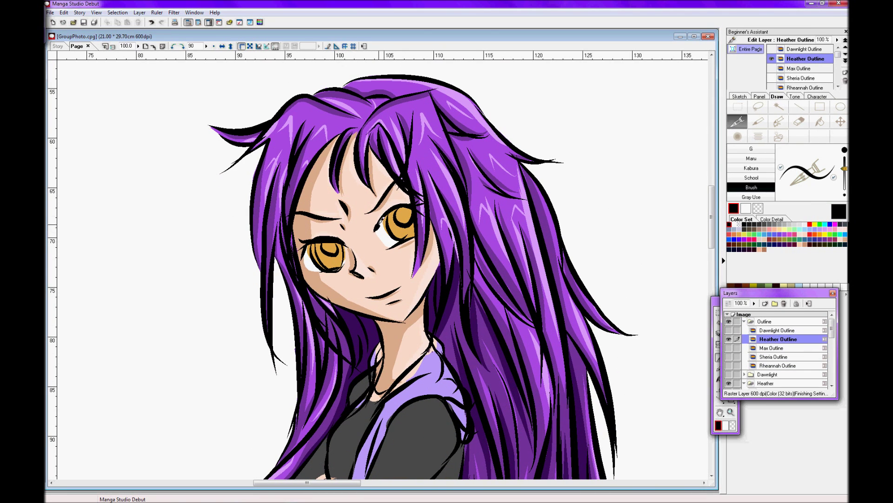
left_click_drag(347, 262, 331, 270)
key("ctrl+plus")
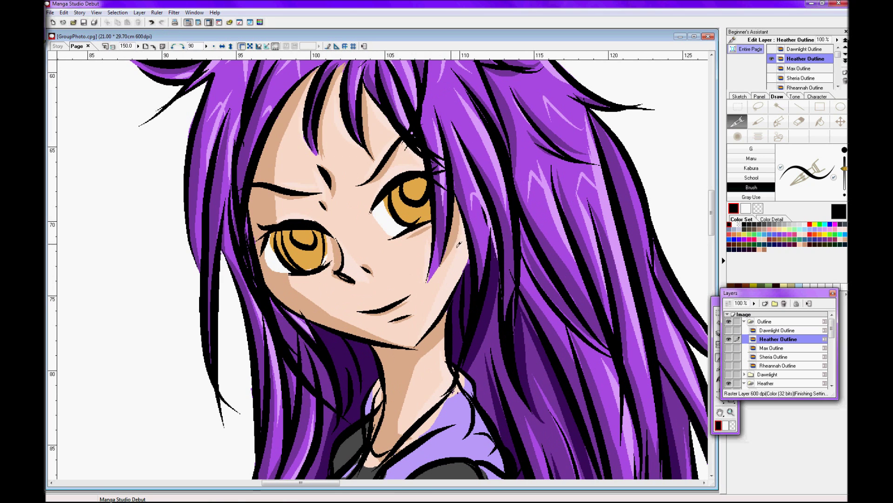
Step: Return to the Skin layer and clean away the skin color spilling outside the hand's outline
left_click(744, 321)
left_click(765, 347)
left_click_drag(712, 229, 712, 264)
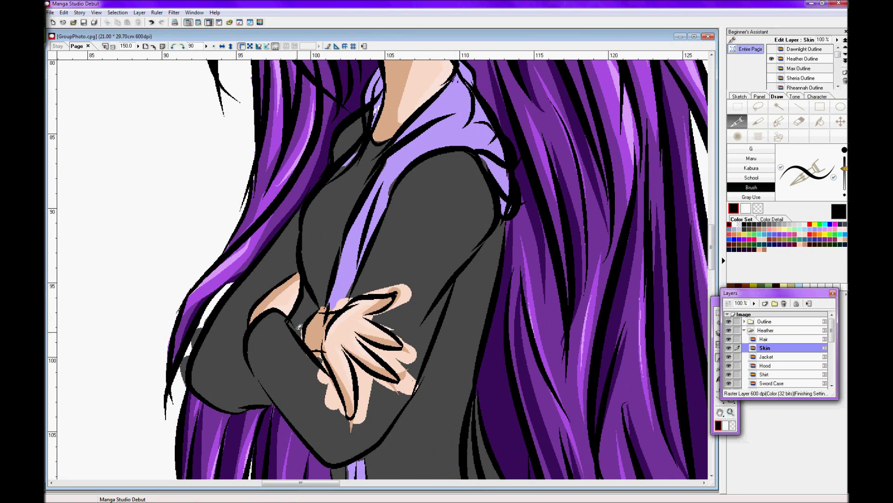
left_click(805, 229)
mouse_move(352, 424)
left_mouse_down()
mouse_move(384, 375)
mouse_move(363, 338)
left_mouse_up()
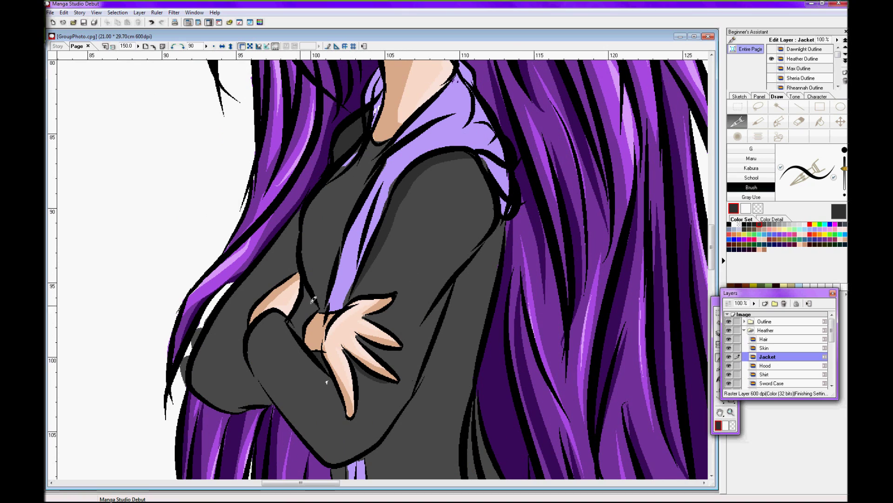
Step: Brush dark gray shadows and fold lines onto the sleeves, torso and lower edge of the jacket on the Jacket layer
mouse_move(313, 300)
left_mouse_down()
mouse_move(223, 367)
mouse_move(205, 409)
mouse_move(382, 442)
mouse_move(265, 400)
left_mouse_up()
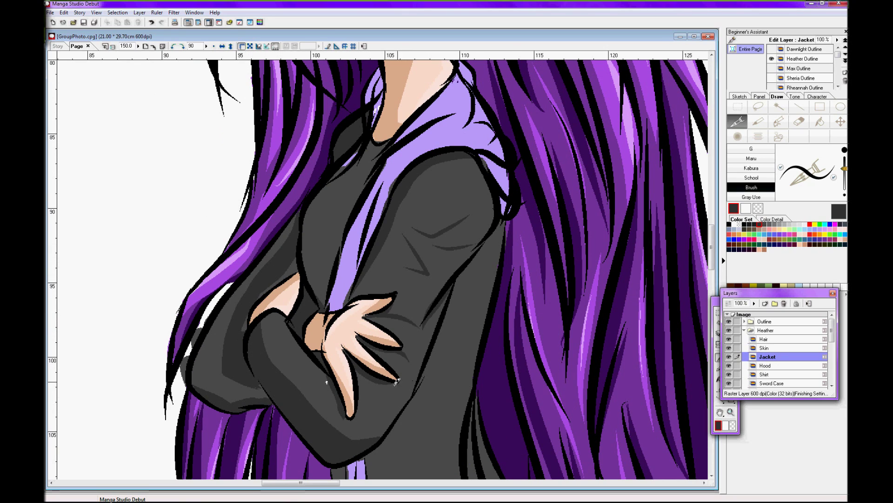
scroll(419, 293, "down", 3)
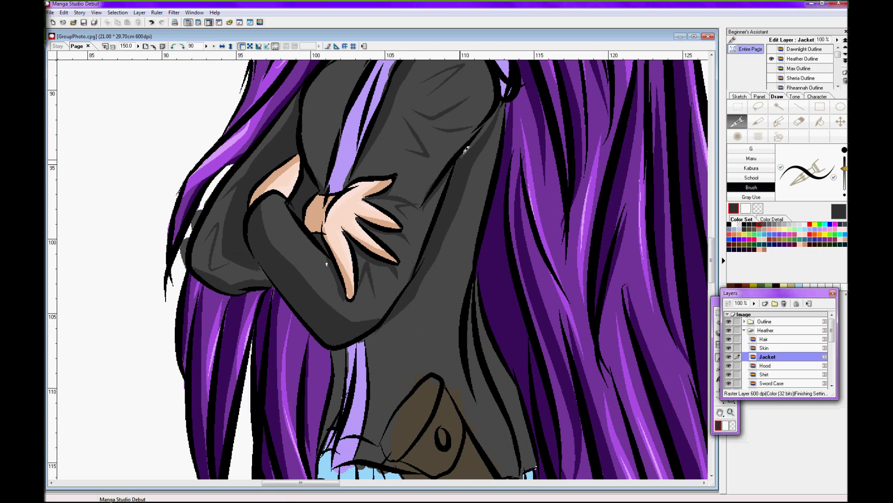
mouse_move(372, 347)
left_mouse_down()
mouse_move(376, 442)
mouse_move(326, 447)
left_mouse_up()
left_click_drag(459, 269, 414, 356)
left_click_drag(475, 179, 465, 246)
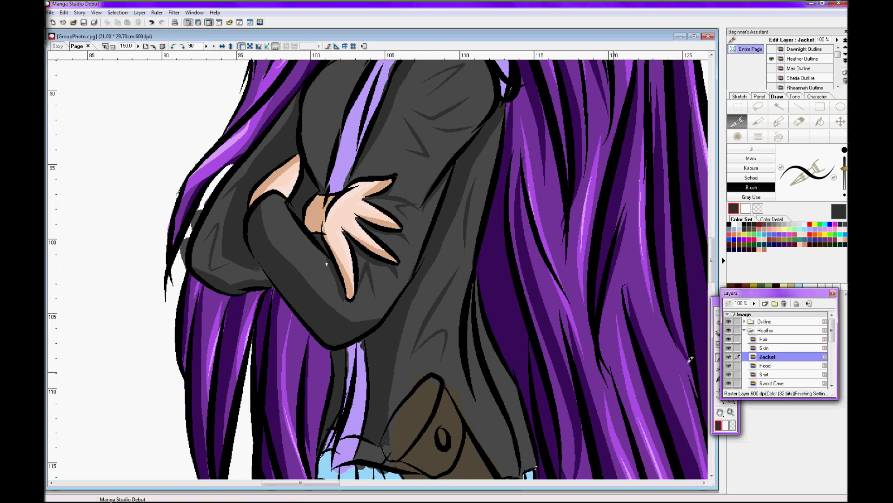
scroll(465, 242, "down", 3)
left_click_drag(516, 366, 482, 238)
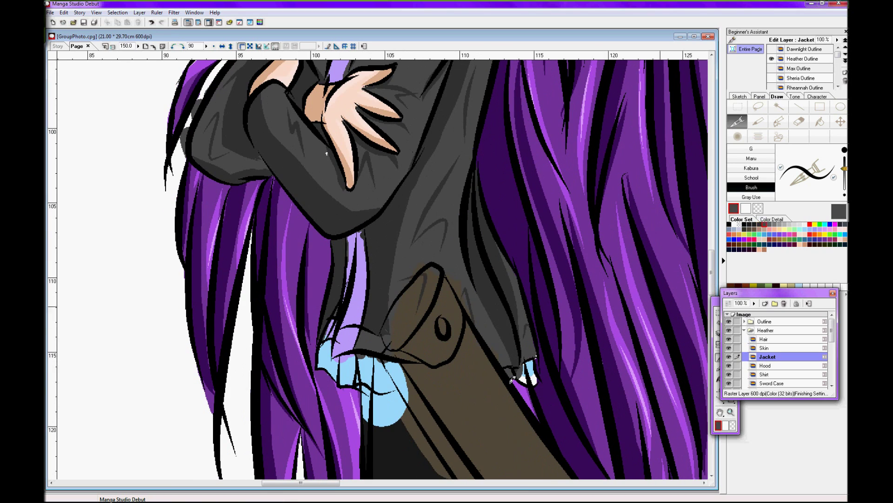
Step: Add lighter gray highlights along the jacket's sleeve and body folds
scroll(327, 153, "up", 6)
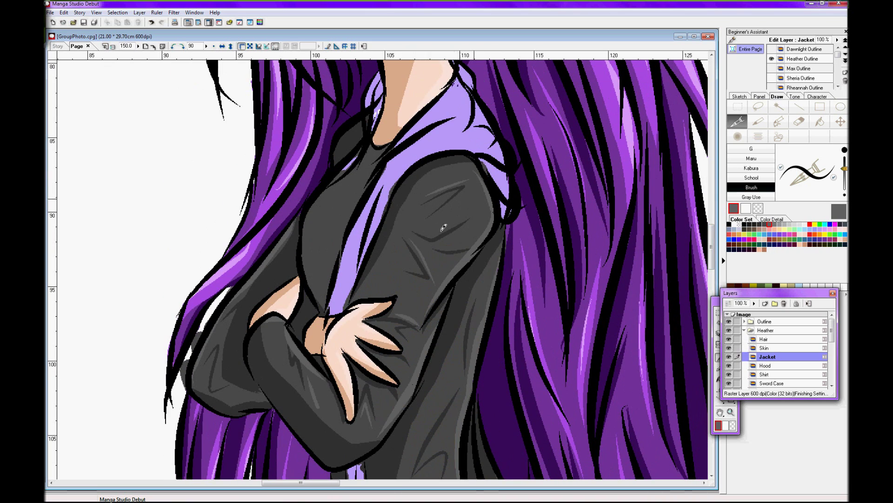
scroll(418, 309, "down", 3)
scroll(419, 309, "up", 7)
scroll(418, 310, "down", 1)
Step: Clean the jacket's gray off the blue shirt, the hem gap and other areas outside the jacket's outline
mouse_move(379, 247)
left_mouse_down()
mouse_move(354, 289)
mouse_move(346, 270)
mouse_move(324, 404)
mouse_move(381, 314)
left_mouse_up()
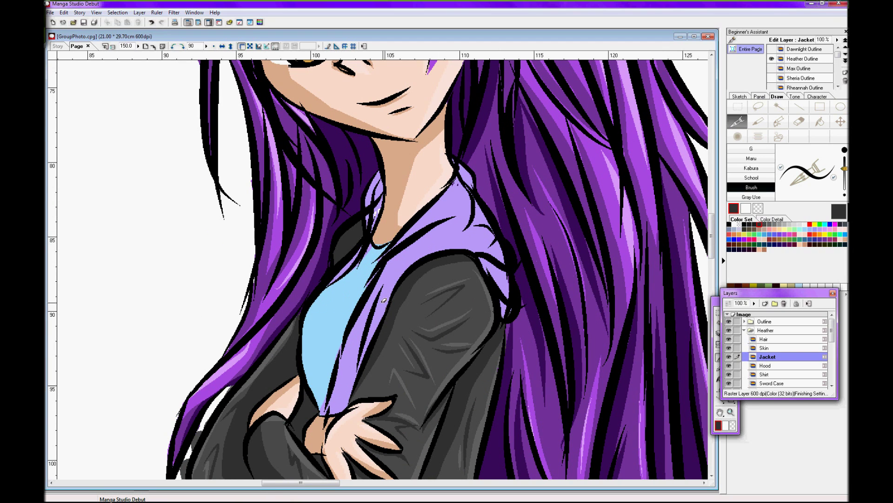
scroll(398, 293, "down", 3)
scroll(184, 361, "down", 5)
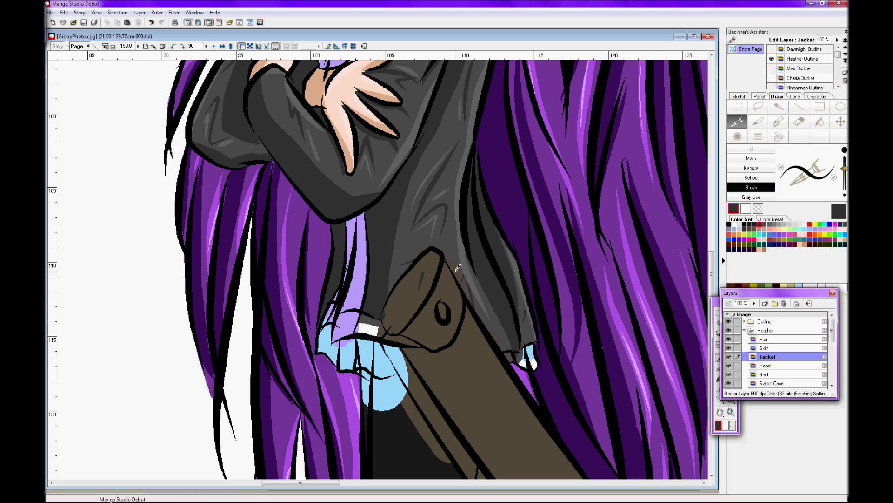
left_click_drag(469, 270, 445, 296)
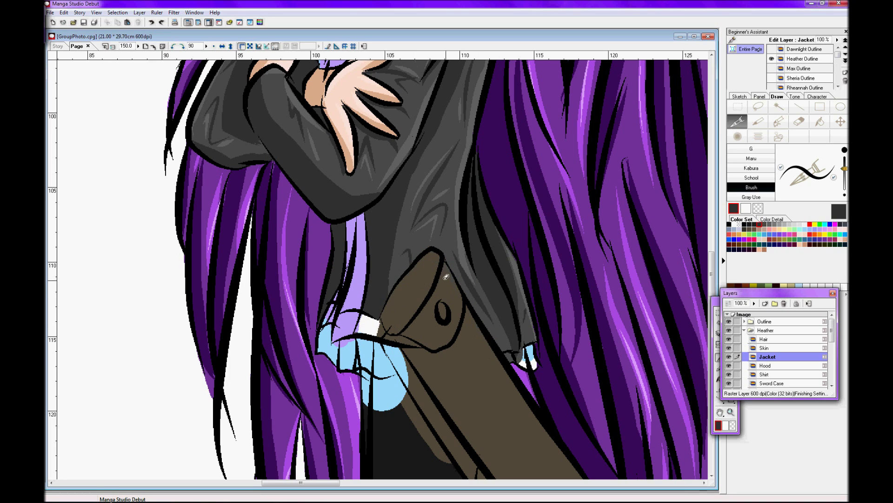
Step: Pick the light purple and fill the unpainted gap in the waist hem on the Hood layer
left_click(820, 229)
scroll(349, 377, "up", 5)
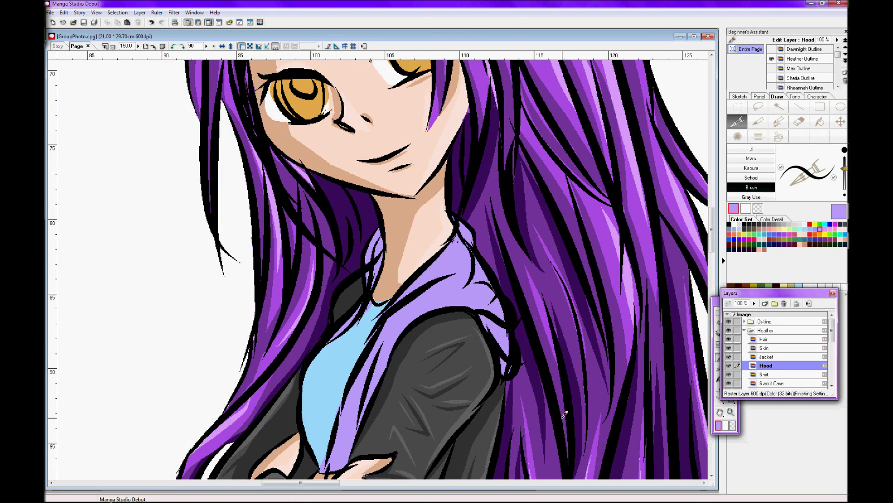
scroll(350, 377, "down", 5)
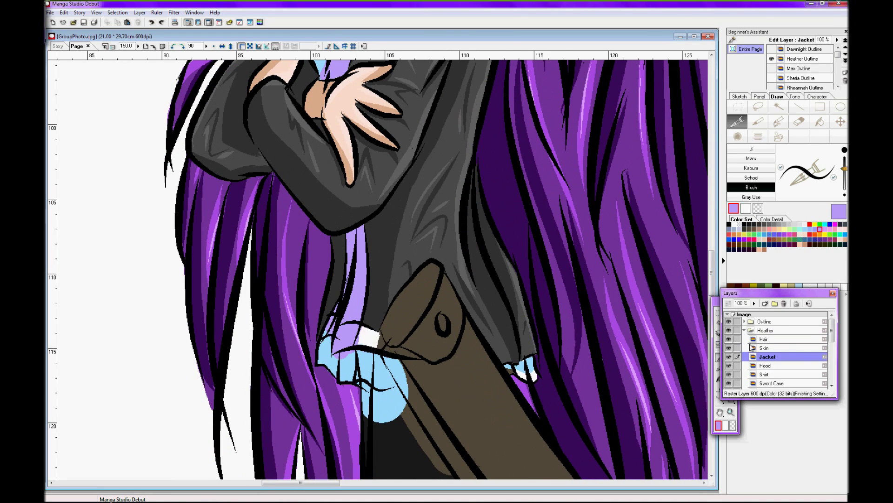
left_click(781, 365)
scroll(785, 339, "up", 5)
Step: Shade the hood folds, front trim and waist hem with a darker violet on the Hood layer
left_click(780, 234)
left_click_drag(500, 273, 483, 299)
left_click_drag(495, 211, 471, 243)
left_click_drag(460, 173, 460, 181)
left_click_drag(385, 192, 373, 241)
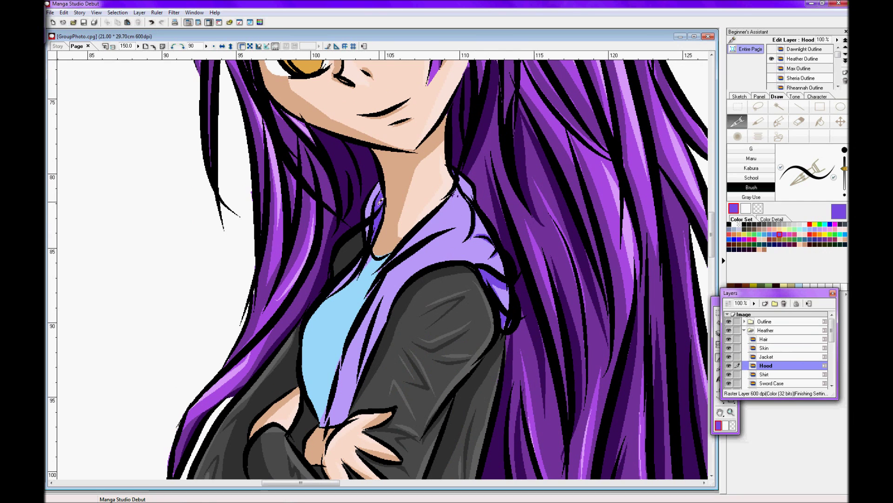
left_click_drag(352, 271, 329, 298)
left_click_drag(356, 334, 333, 425)
scroll(464, 174, "down", 5)
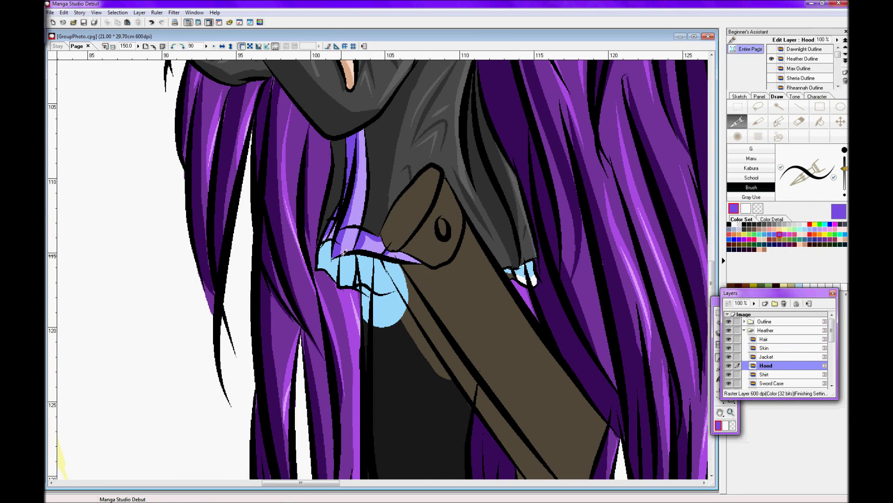
Step: Mix a pale lavender with hue 259, saturation 24% and value 100%, and brush highlights onto the hood and trim
scroll(344, 251, "up", 5)
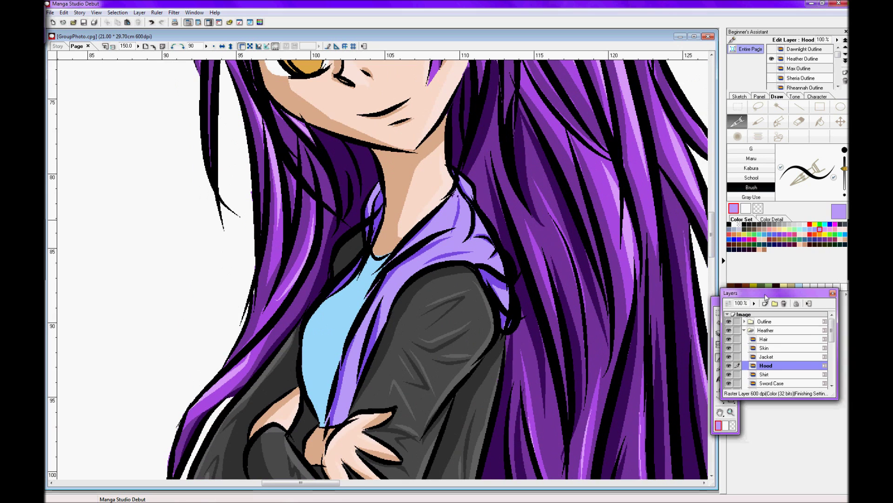
left_click(431, 226, "alt")
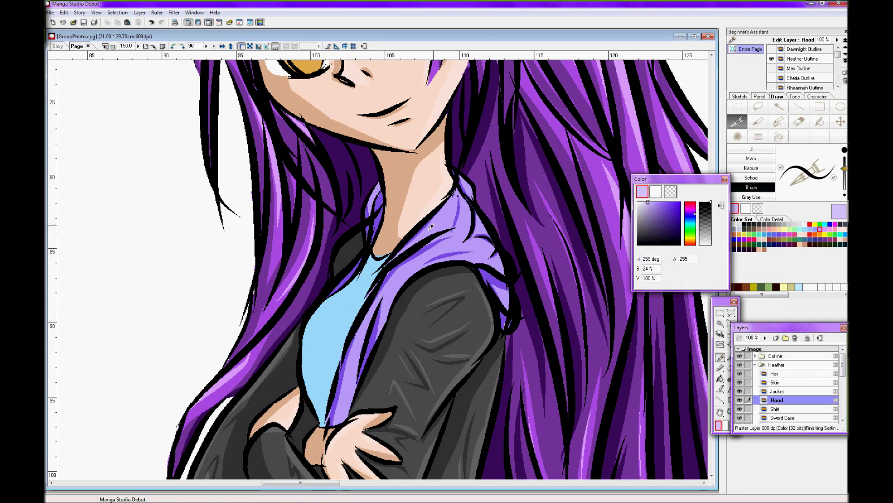
left_click(724, 179)
scroll(466, 232, "down", 5)
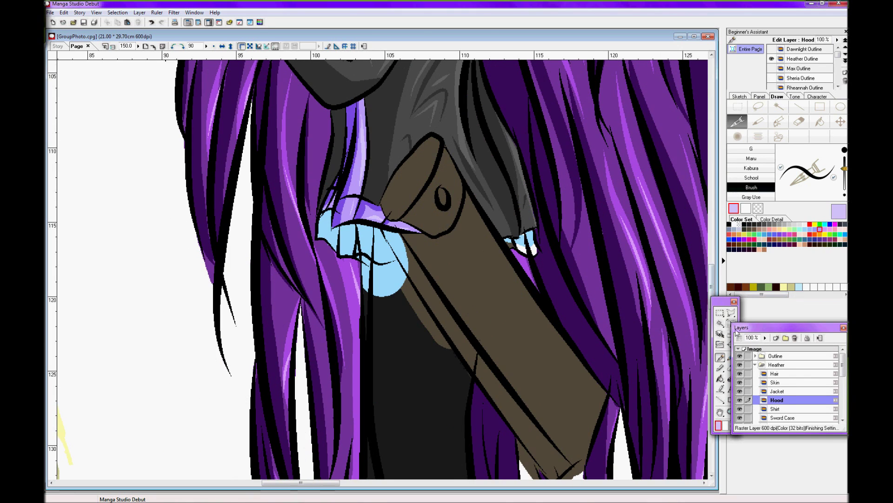
Step: Paint medium blue shadows on the shirt's chest and ruffled hem on the Shirt layer
left_click(776, 408)
scroll(465, 232, "up", 4)
left_click(805, 229)
left_click(764, 234)
left_click_drag(302, 328, 335, 309)
mouse_move(302, 372)
left_mouse_down()
mouse_move(332, 313)
mouse_move(346, 232)
left_mouse_up()
left_click_drag(342, 240, 386, 203)
scroll(377, 370, "down", 4)
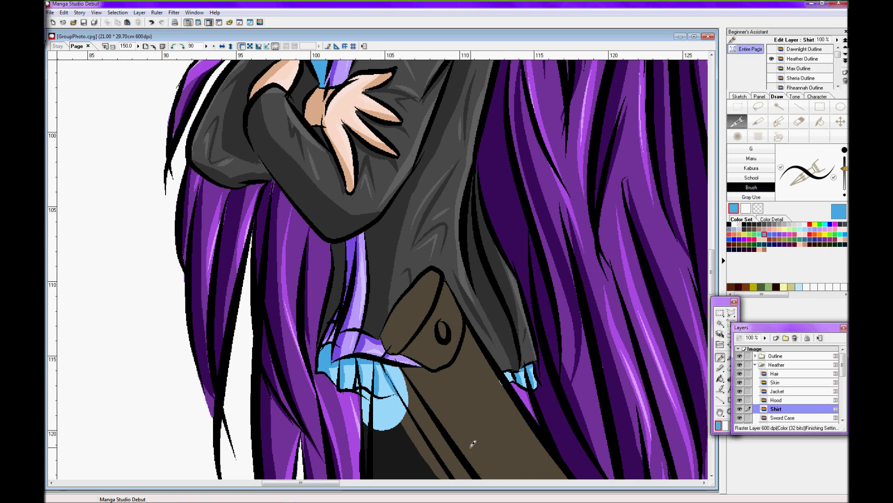
Step: Add pale blue highlights to the shirt and clean away the blue spilling below the ruffled hem
scroll(389, 370, "up", 4)
left_click(354, 187, "alt")
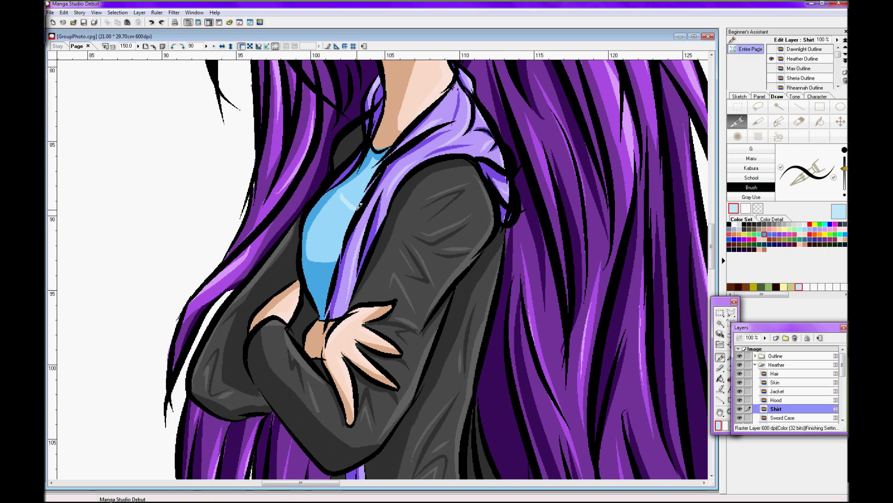
scroll(354, 187, "down", 5)
Step: Paint the narrow lower side of the sword case in a dark olive shade
left_click(370, 284, "alt")
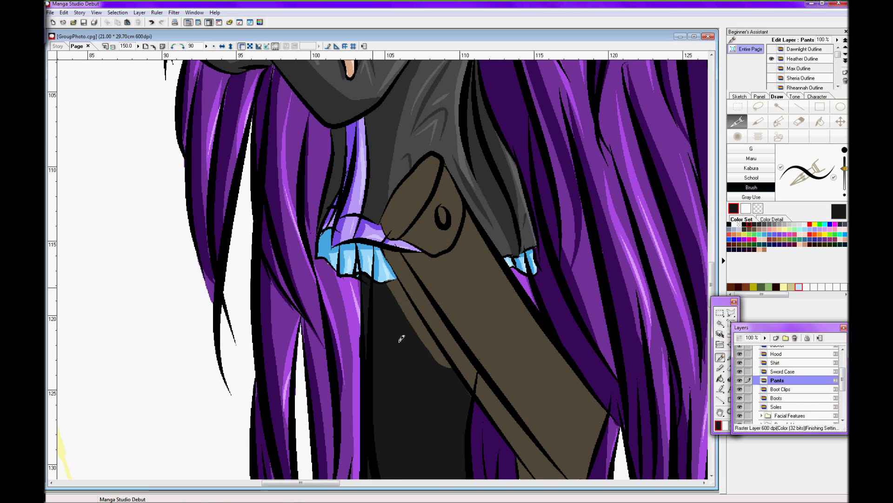
scroll(371, 285, "down", 1)
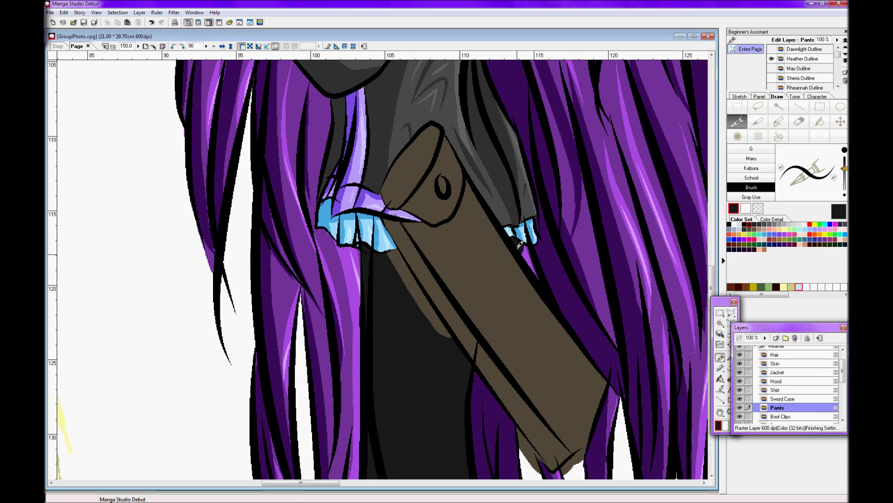
left_click(382, 223, "alt")
left_click_drag(396, 228, 516, 402)
Step: Remove the hood's purple overlapping the sword case, and shade the case's flap and tip on the Sword Case layer
left_click(387, 209, "alt")
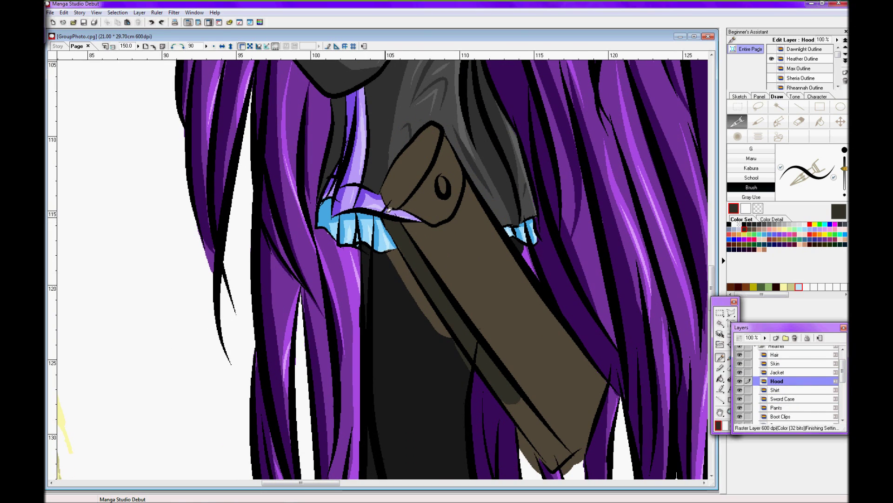
left_click(389, 198, "alt")
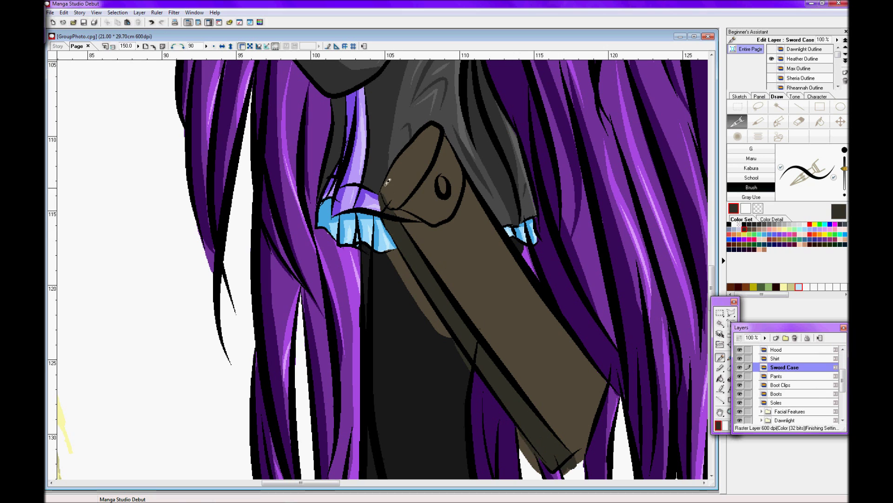
left_click_drag(393, 195, 405, 212)
left_click_drag(581, 393, 560, 417)
Step: Brush reddish-brown highlights along the sword case's edge and front face, and clean up its spilled color
left_click(423, 140, "alt")
left_click_drag(474, 210, 586, 367)
scroll(512, 279, "down", 5)
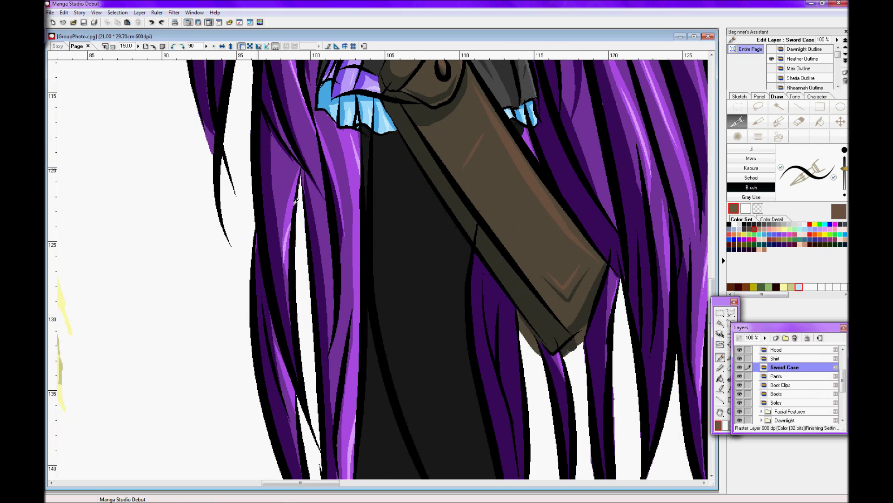
scroll(577, 346, "up", 3)
Step: Touch up the sword case's black outline around its tip and flap on the Heather Outline layer
left_click(594, 286, "ctrl+shift")
scroll(594, 287, "down", 4)
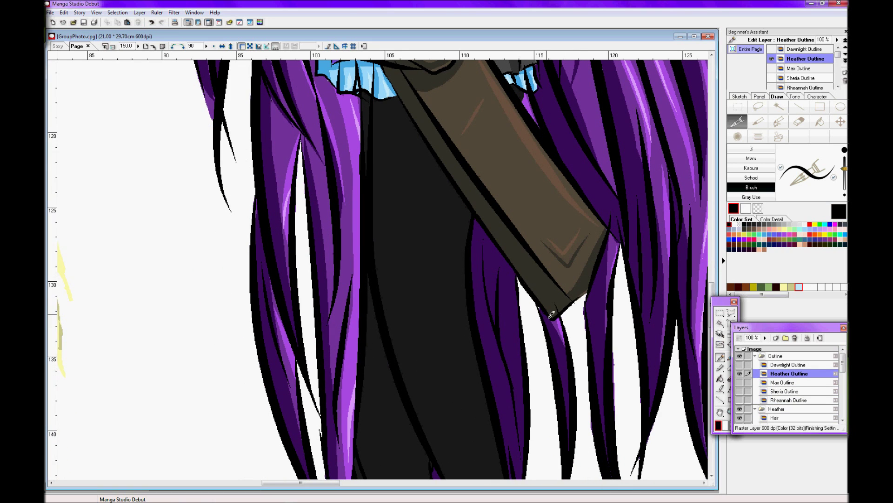
scroll(396, 201, "up", 4)
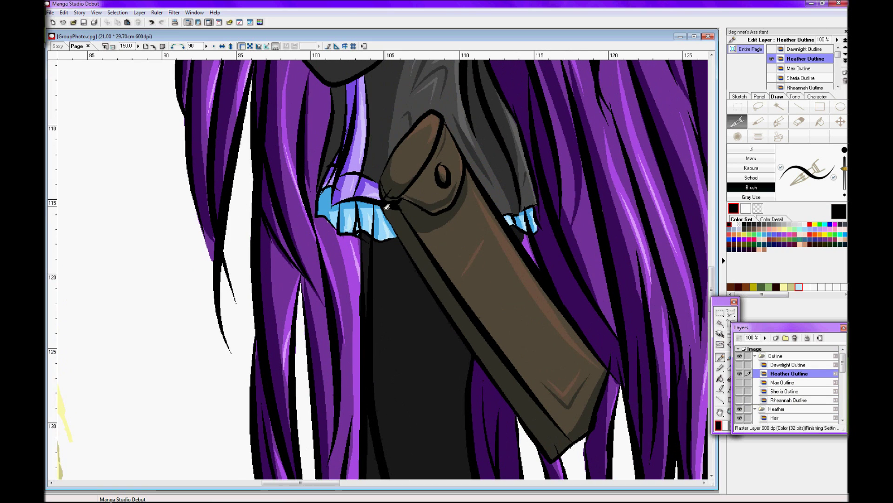
scroll(637, 219, "up", 3)
scroll(324, 163, "down", 4)
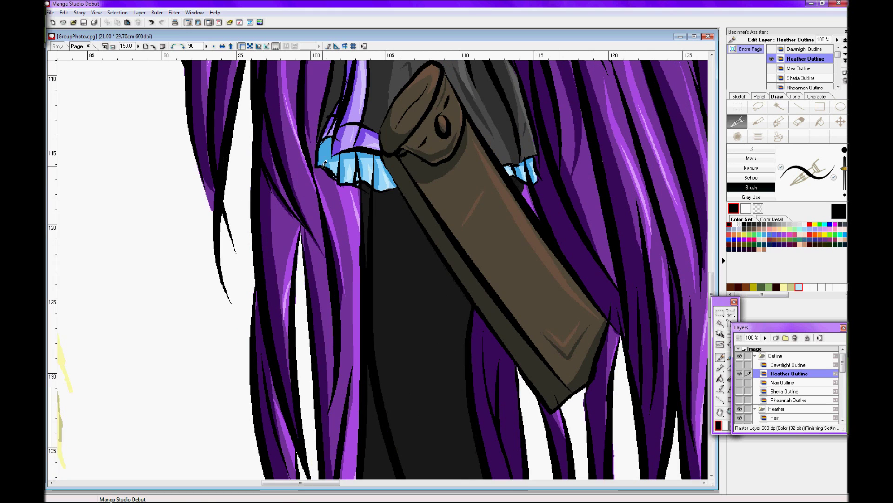
Step: Shade the pants with near-black shadows and folds and add dark gray highlights on the Pants layer
left_click(774, 417)
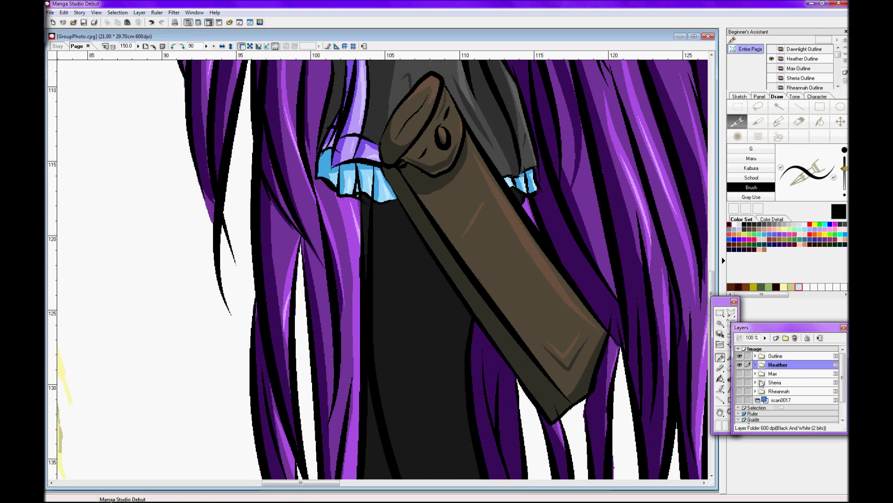
scroll(844, 392, "down", 2)
scroll(844, 393, "down", 1)
left_click(777, 361)
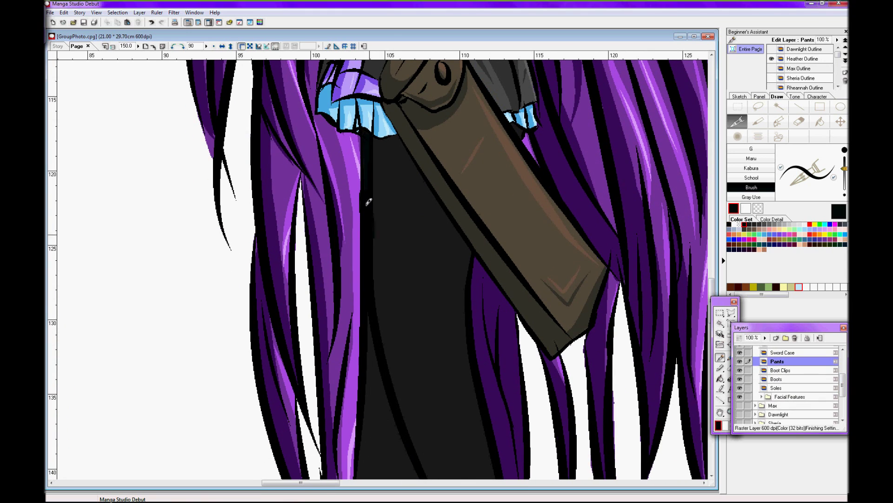
scroll(368, 200, "down", 5)
scroll(369, 317, "up", 4)
left_click_drag(418, 140, 442, 224)
scroll(400, 243, "down", 4)
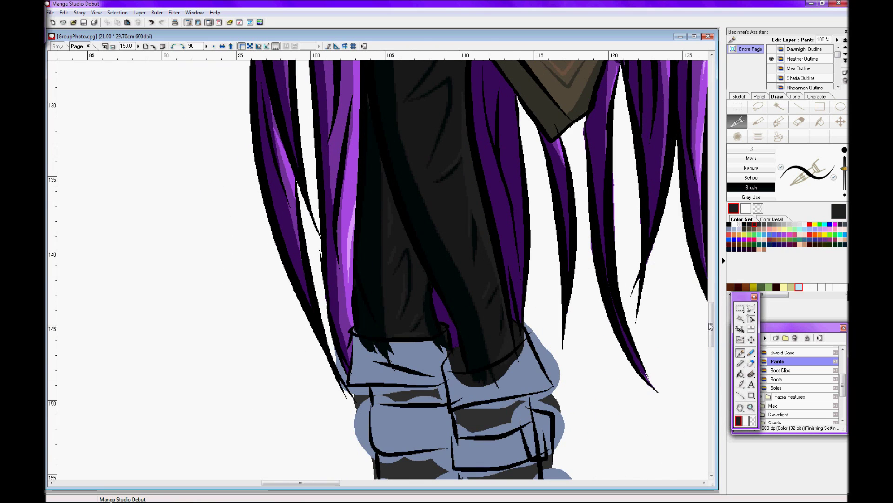
Step: Undo the last pants stroke and clean away the dark color spilling over the boot tops
scroll(430, 264, "up", 2)
scroll(427, 285, "down", 3)
key("ctrl+z")
scroll(520, 254, "up", 2)
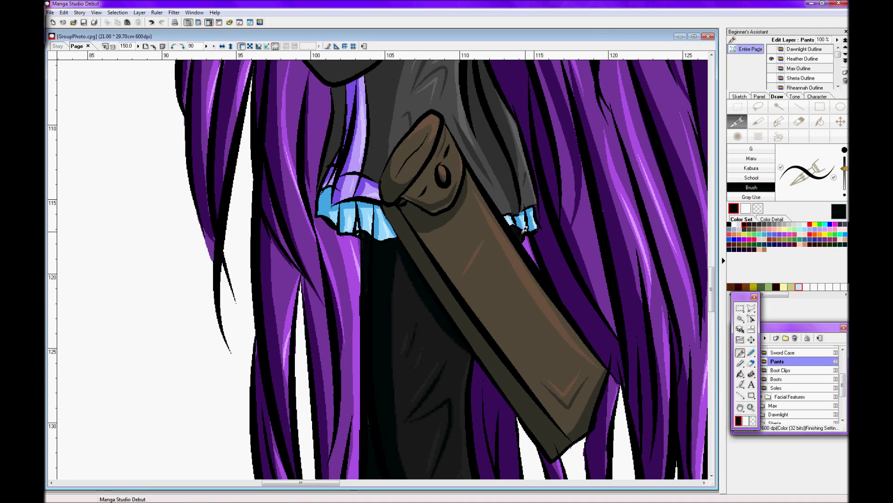
scroll(520, 254, "down", 5)
Step: Group the boot layers in a Boots folder, and shade the straps and side buckles dark slate on the Boot Clips layer
left_click(783, 396)
left_click(783, 379)
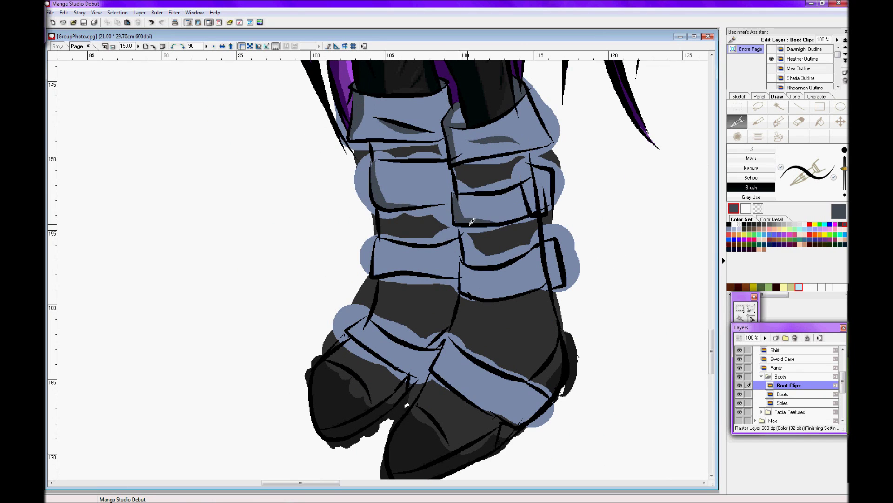
scroll(465, 260, "up", 2)
left_click(547, 282, "ctrl+shift")
left_click(540, 272, "ctrl+shift")
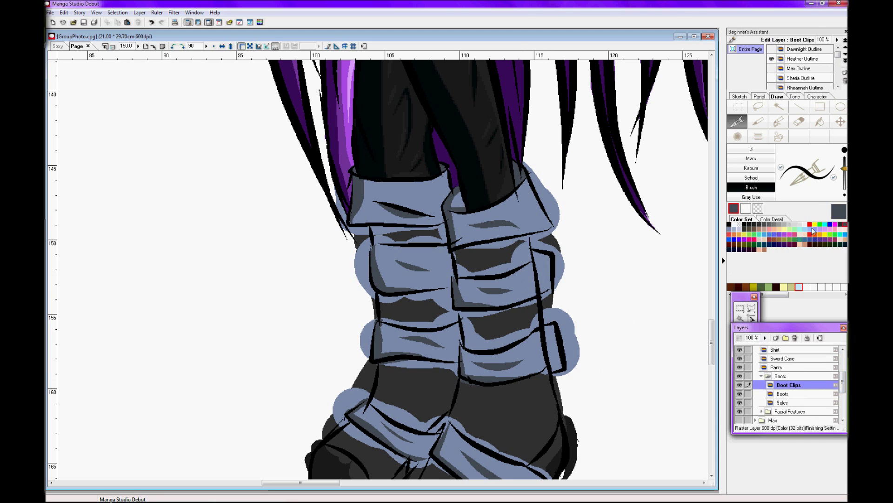
left_click_drag(542, 249, 540, 295)
left_click_drag(556, 374, 550, 329)
Step: Brush light blue-gray highlights along the folds and edges of the boot straps
scroll(605, 321, "up", 2)
left_click(533, 276, "alt")
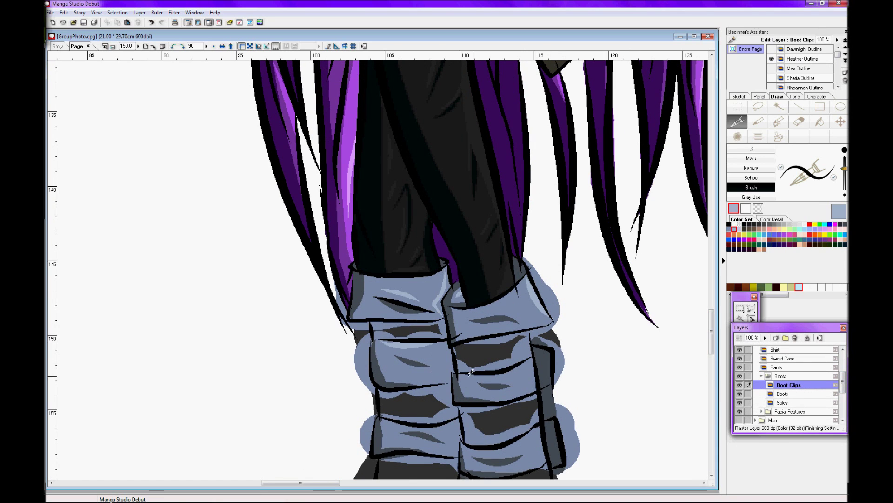
scroll(466, 441, "down", 4)
Step: Clean away the blue spilling outside the boot straps' outlines and darken the shading on the side buckles
left_click_drag(565, 293, 547, 218)
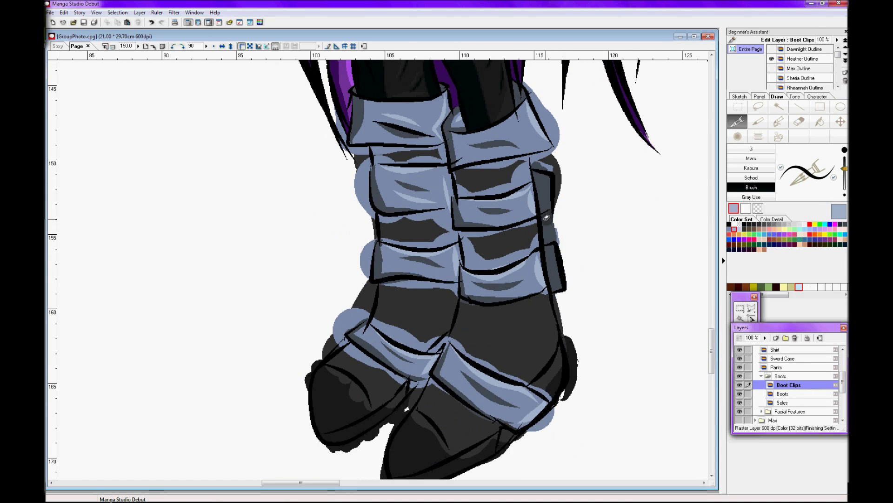
left_click_drag(523, 72, 554, 142)
mouse_move(443, 145)
left_mouse_down()
mouse_move(368, 215)
mouse_move(389, 236)
left_mouse_up()
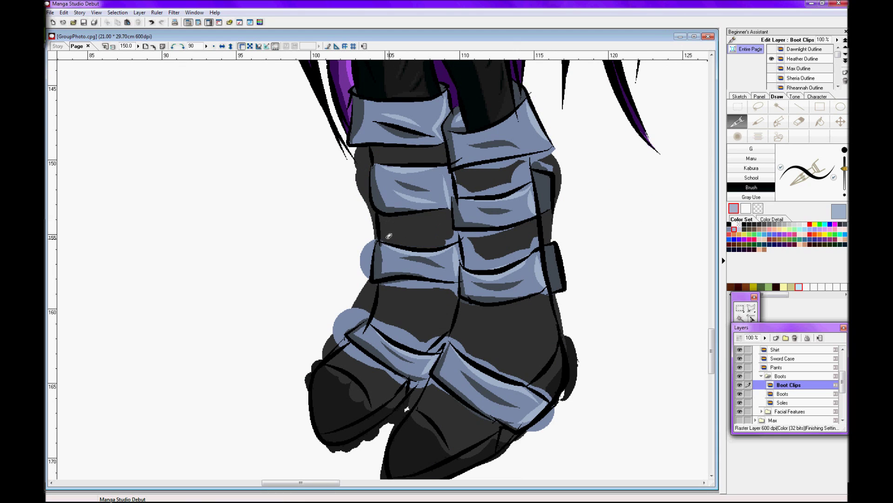
left_click(840, 225)
left_click_drag(551, 291, 549, 248)
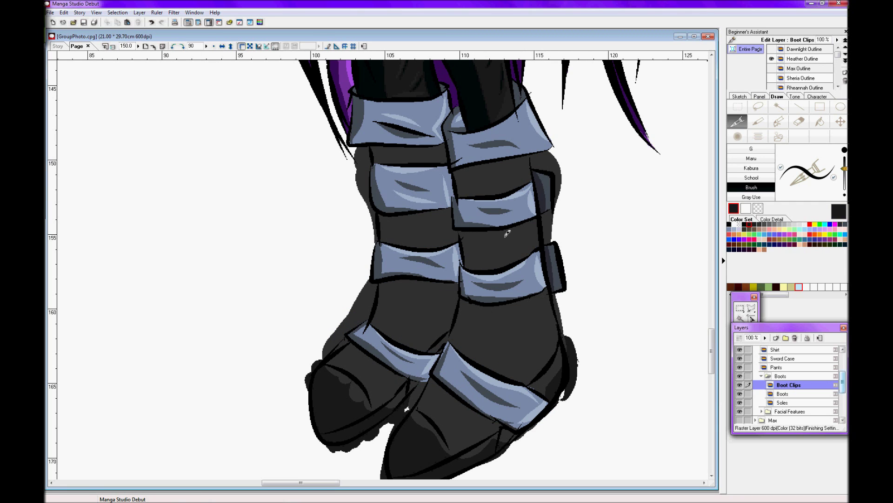
Step: Shade the boots in darker gray on the Boots layer and brush lighter gray highlights along their folds and edges
scroll(382, 348, "up", 1)
left_click(382, 348, "ctrl+shift")
mouse_move(382, 348)
left_mouse_down()
mouse_move(378, 178)
mouse_move(483, 355)
mouse_move(476, 272)
mouse_move(330, 389)
left_mouse_up()
left_click_drag(430, 185, 442, 175)
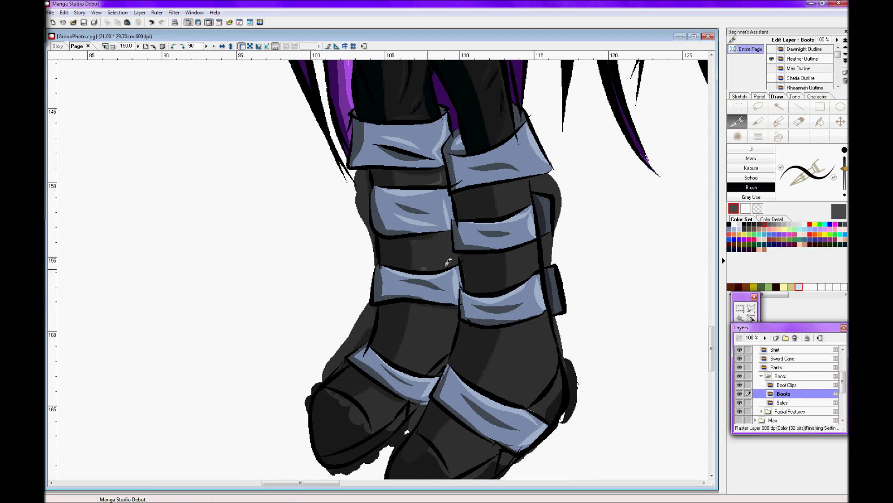
Step: Touch up the lower boot straps and clean away the gray spilling outside the boots' outlines
scroll(491, 376, "down", 5)
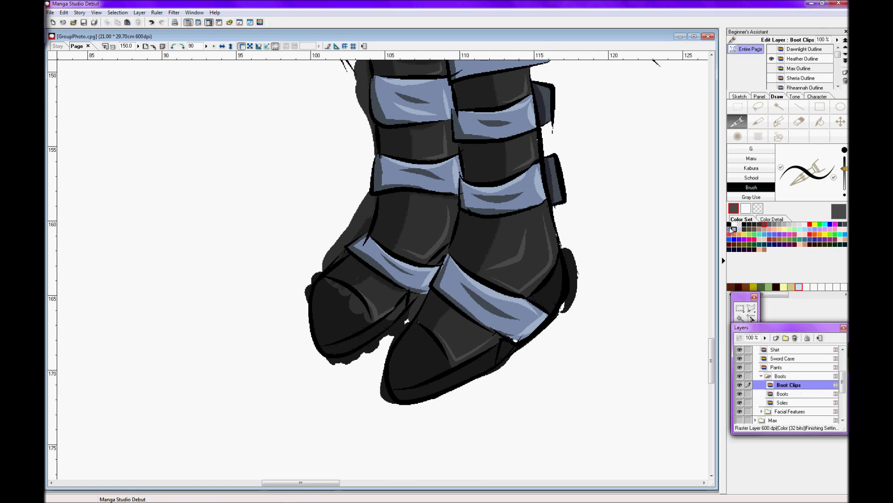
left_click_drag(400, 304, 437, 261)
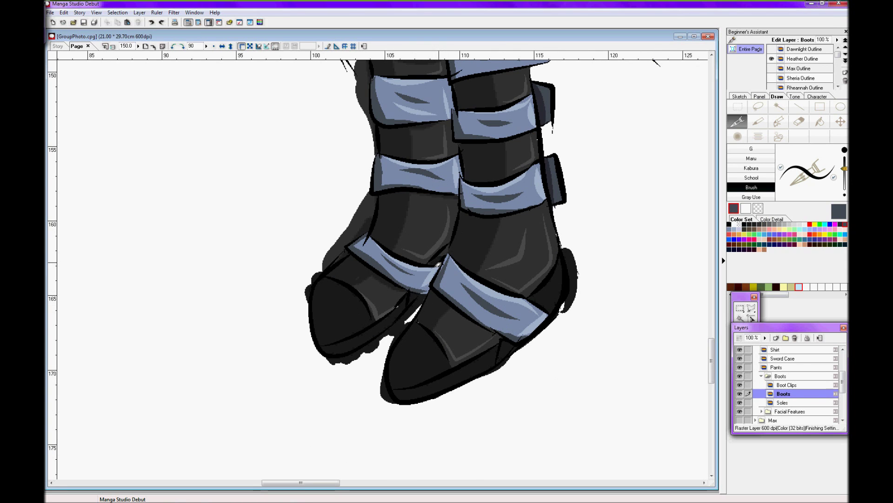
scroll(425, 266, "up", 4)
Step: Brush near-black shadows over the toe caps, soles and heels on the Soles layer
left_click(783, 402)
scroll(424, 265, "down", 4)
left_click(749, 228)
left_click(749, 224)
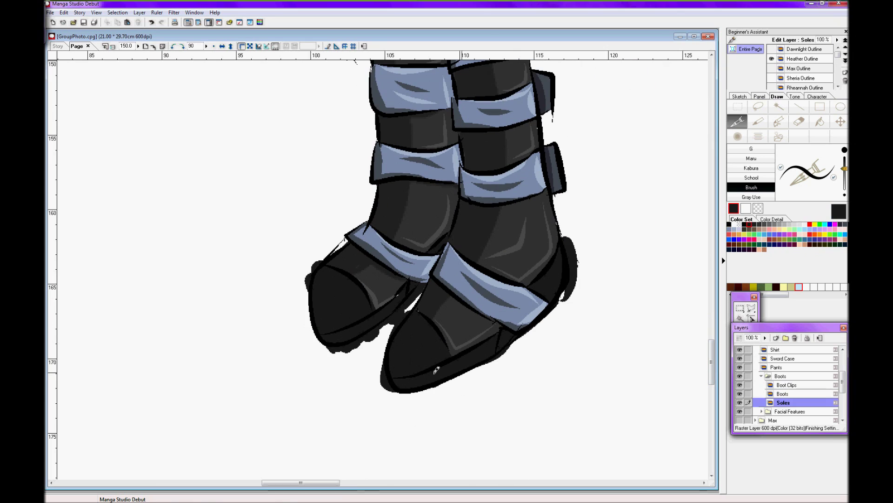
mouse_move(326, 272)
left_mouse_down()
mouse_move(335, 344)
mouse_move(419, 368)
mouse_move(398, 354)
left_mouse_up()
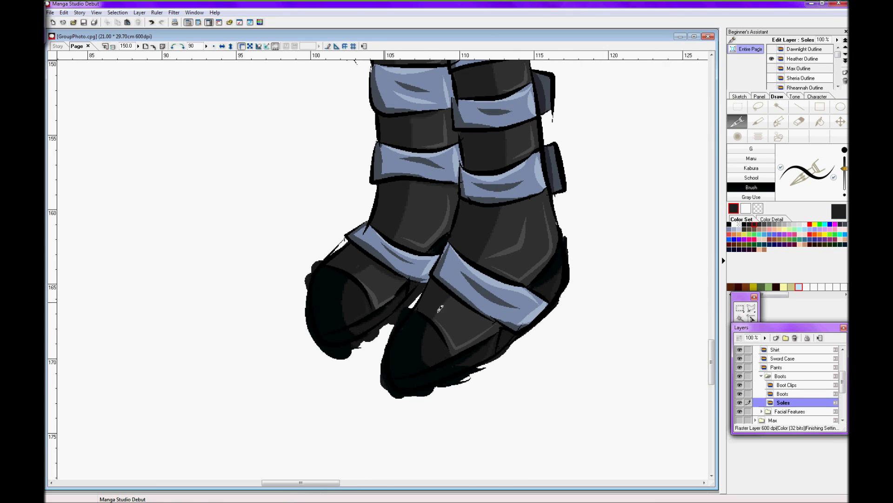
Step: Group the clothing layers in a folder named Clothes
left_click_drag(764, 339, 756, 347)
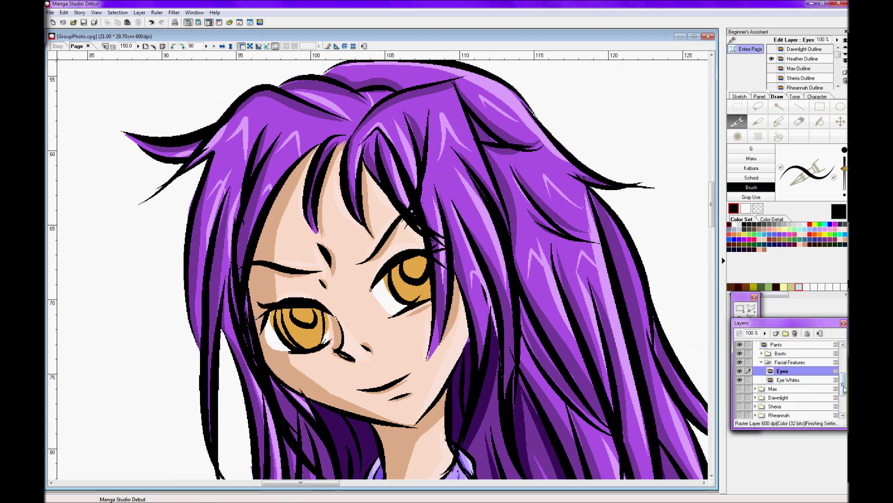
left_click_drag(844, 389, 845, 364)
left_click(766, 382)
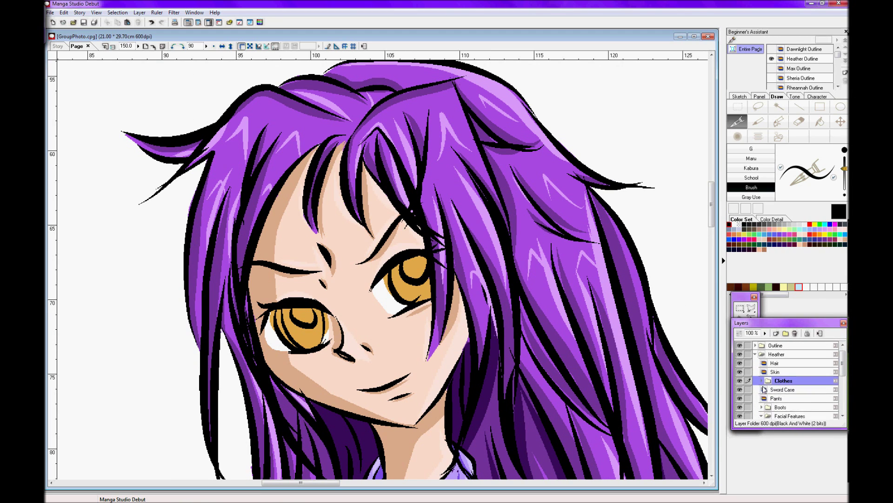
Step: Redraw the pupil and reflection outlines in both eyes on the Heather Outline layer
left_click(292, 311, "ctrl")
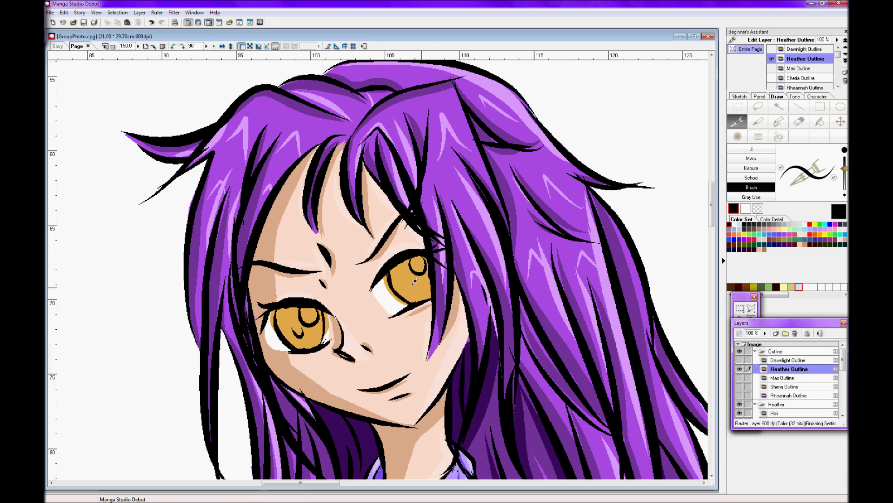
left_click(416, 285, "ctrl")
Step: Color the irises on the Eyes layer with brown shading, golden streaks, dark pupils and white reflections, and shade the eye whites light gray
left_click_drag(843, 362, 843, 398)
left_click(407, 271, "ctrl")
left_click(407, 271, "alt")
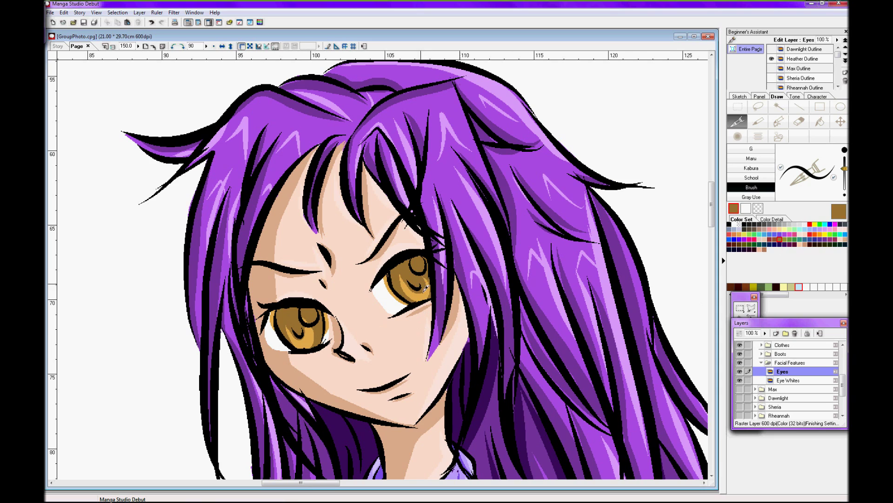
left_click(780, 230)
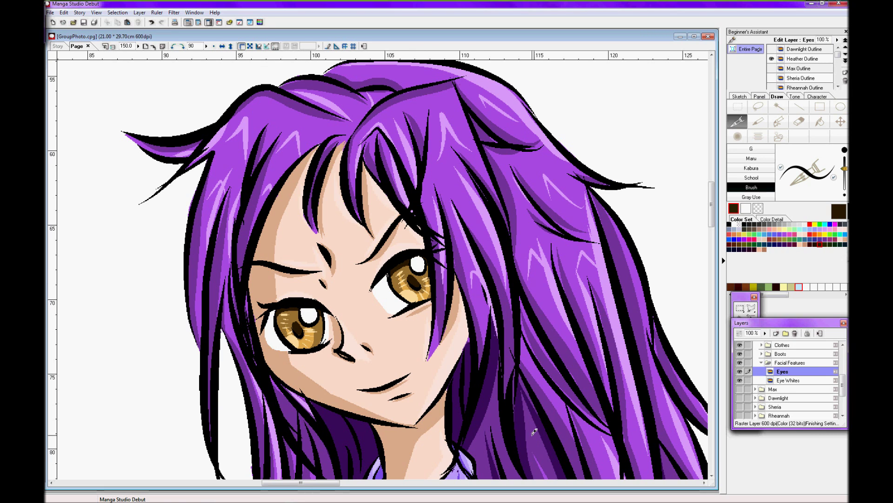
key("ctrl+z")
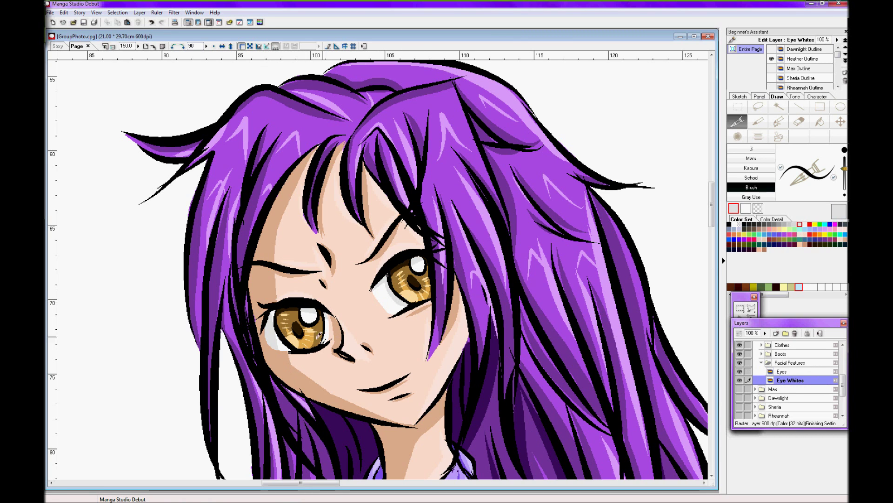
Step: Outline the jacket with a polyline selection and fill it with the Blended Darkness tone
scroll(382, 307, "down", 2)
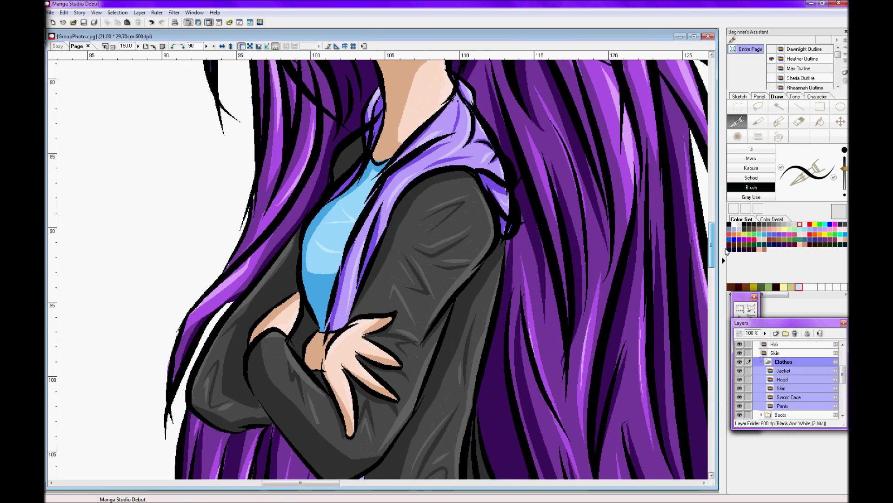
key("ctrl+minus")
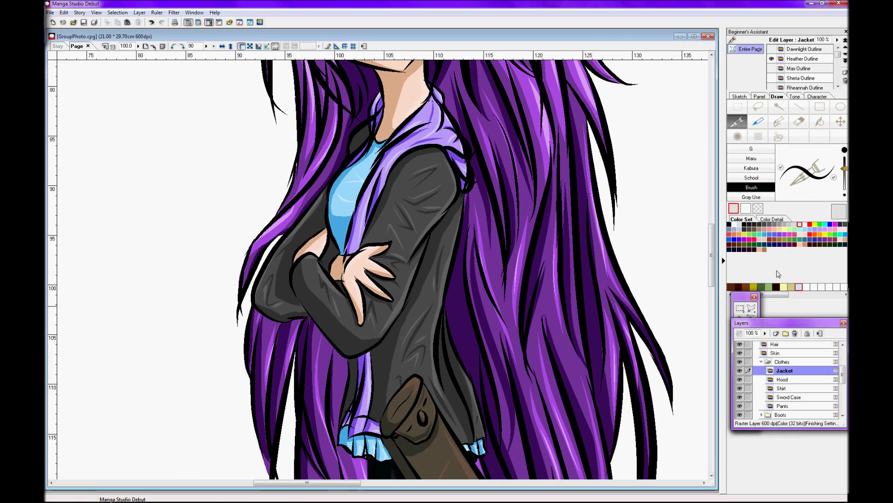
left_click(795, 96)
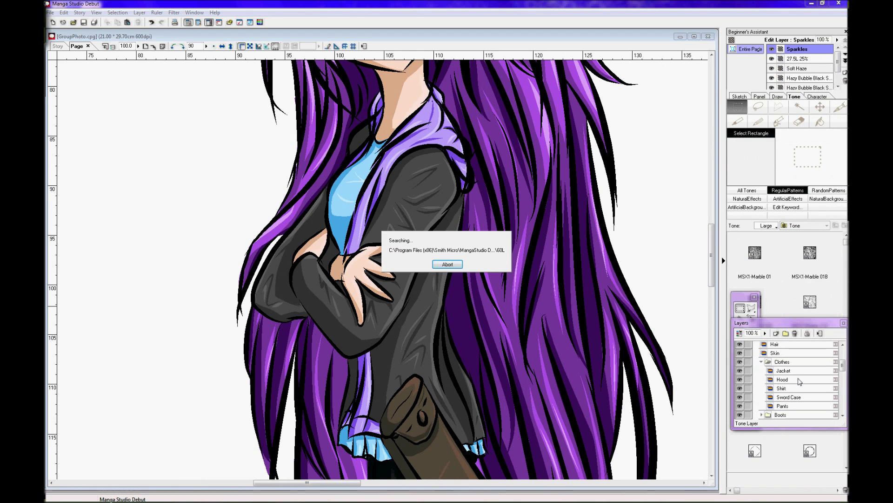
left_click(779, 106)
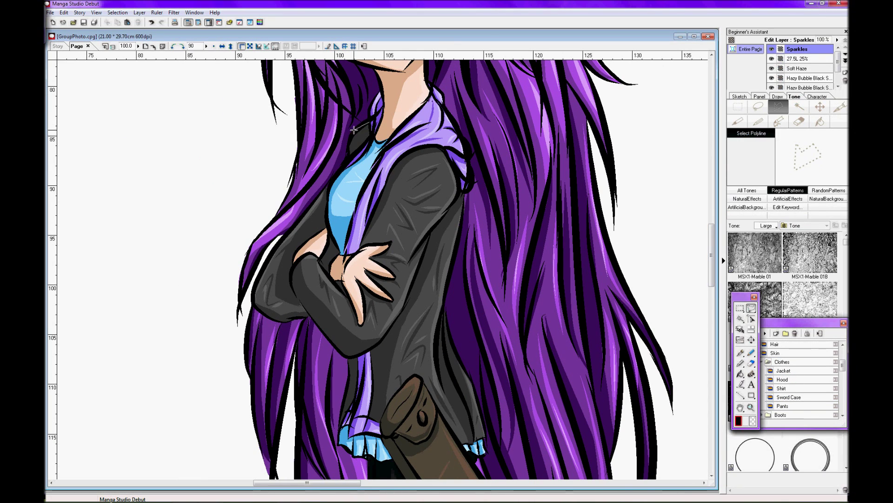
left_click(371, 138)
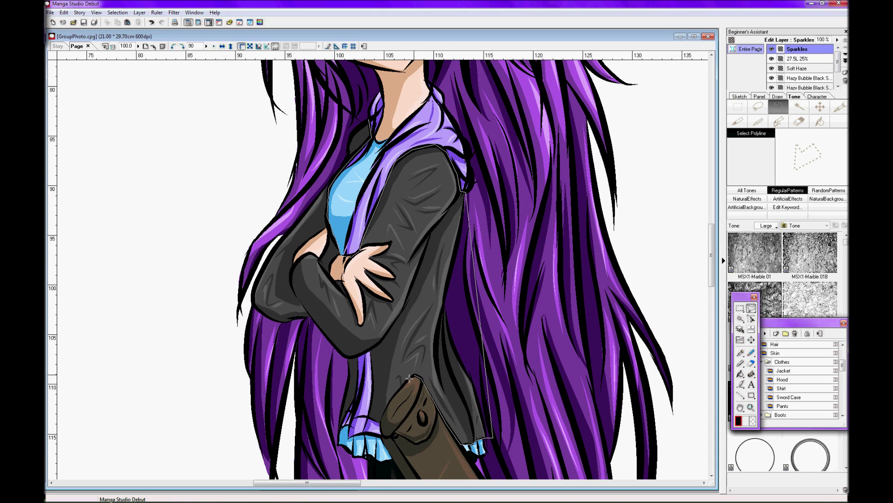
left_click(369, 122)
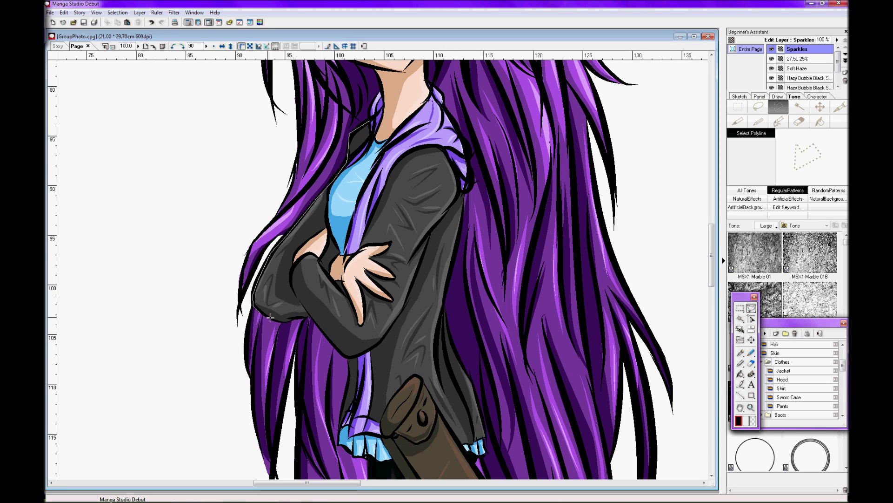
left_click(352, 154)
left_click(255, 307)
left_click(276, 331)
left_click(319, 335)
left_click(335, 365)
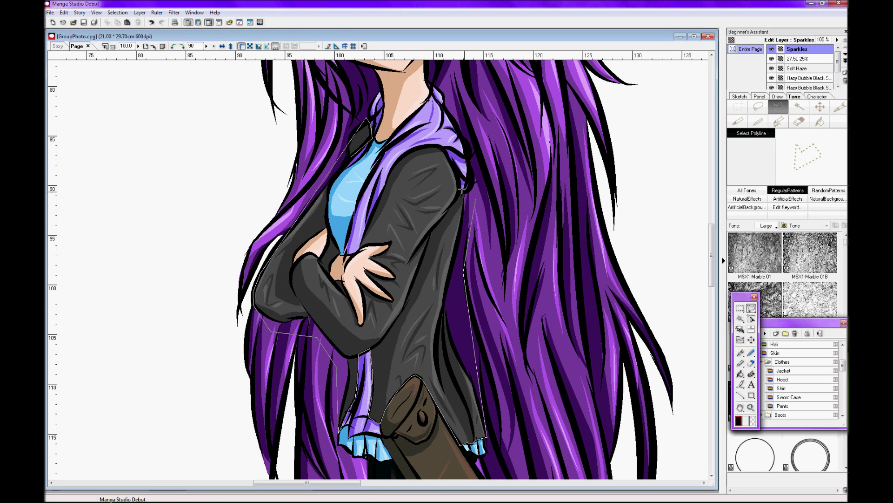
double_click(327, 209)
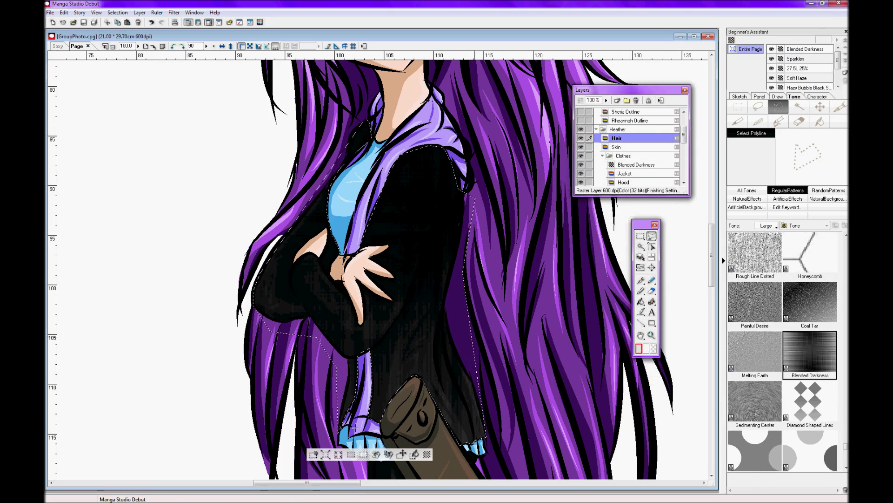
key("ctrl+d")
Step: Select the purple hood around the neck and shoulder and fill it with the Blended Darkness tone
scroll(372, 139, "up", 2)
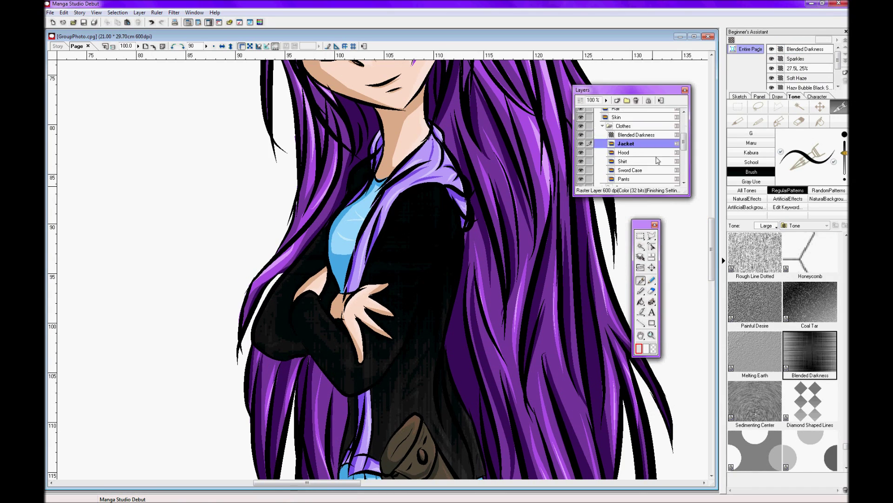
left_click(372, 139, "ctrl")
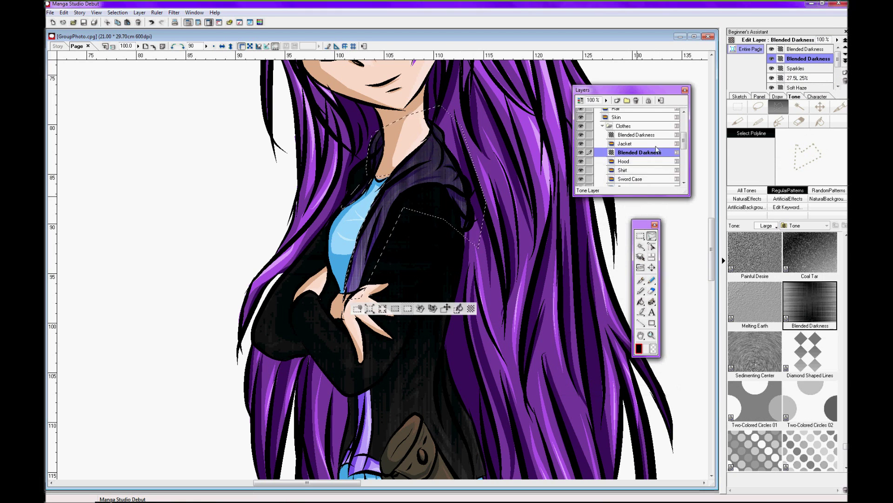
key("ctrl+d")
Step: Fill the purple lining below the arms with the Blended Darkness tone at scale 200, and group the jacket layers in a Jacket folder
scroll(375, 380, "down", 3)
left_click(357, 322)
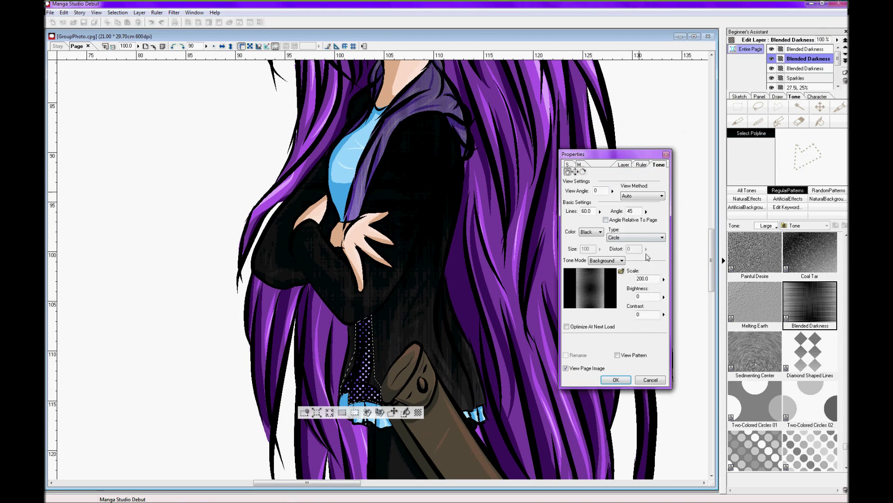
key("Return")
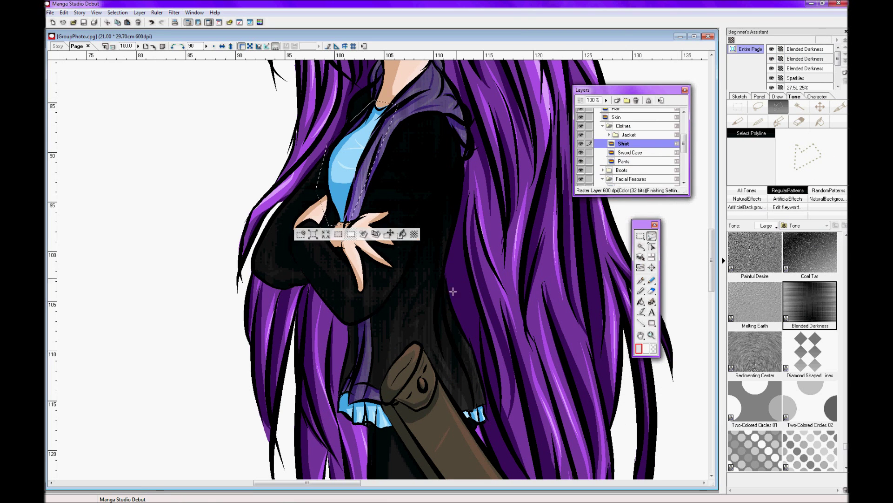
Step: Outline the shirt and its ruffled hem with a polyline selection and fill it with the Leopard Print tone in dark blue
left_click(370, 100)
left_click(409, 113)
left_click(496, 415)
left_click(480, 429)
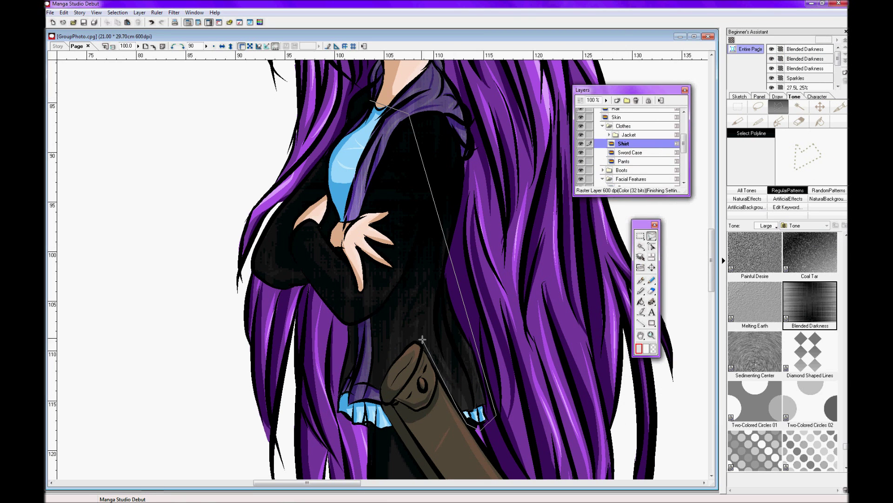
scroll(782, 349, "down", 10)
double_click(331, 119)
double_click(810, 305)
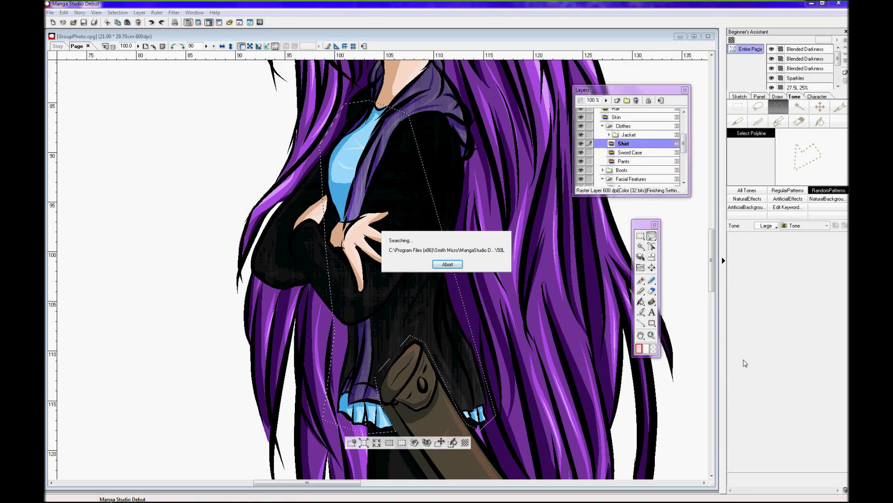
key("Return")
scroll(768, 354, "up", 5)
double_click(810, 328)
left_click(599, 232)
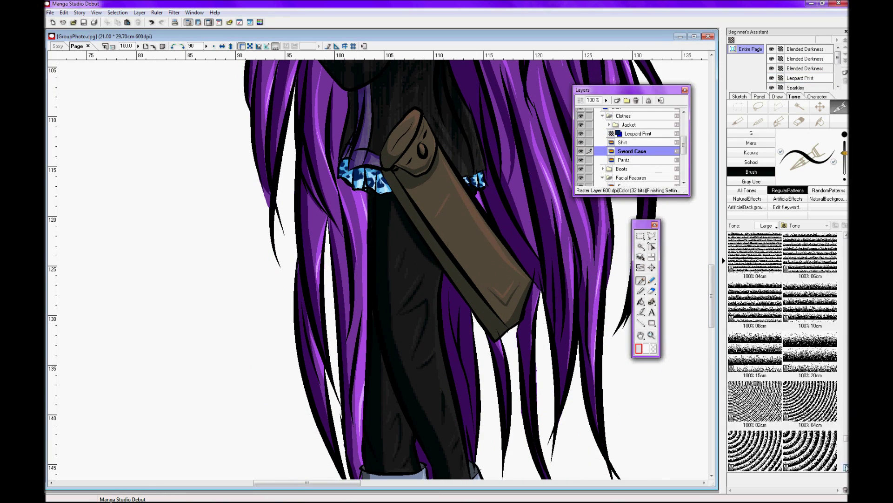
Step: Select the sword case with a polyline selection and fill it with the Suit 02 tone
left_click(778, 107)
double_click(484, 211)
double_click(811, 254)
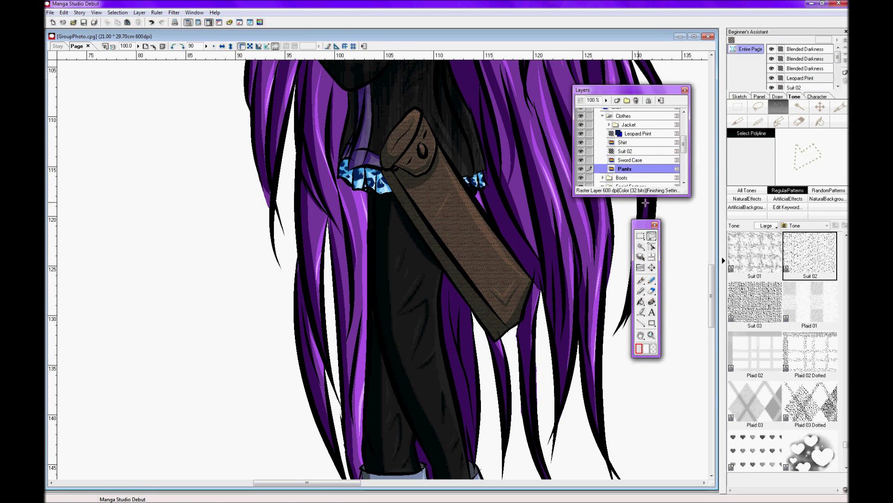
Step: Outline the pants with a polyline selection and fill them with the Blended Darkness tone
scroll(366, 410, "down", 3)
double_click(446, 439)
scroll(781, 349, "down", 5)
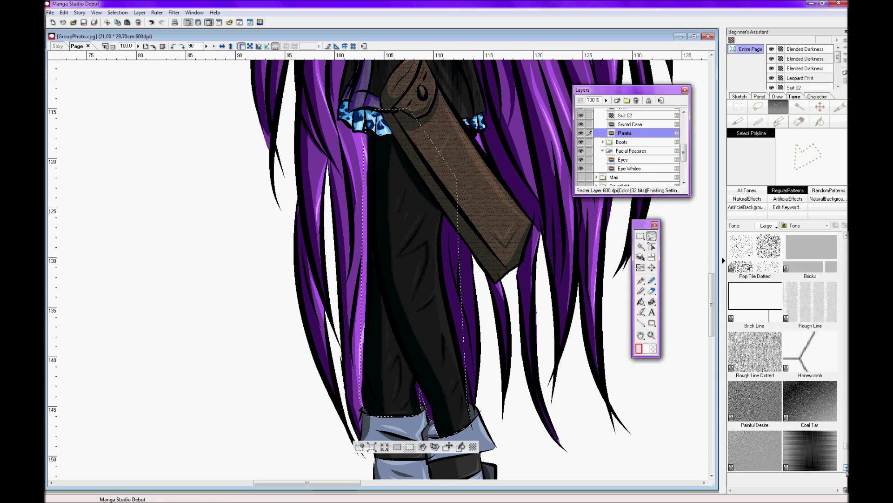
double_click(810, 401)
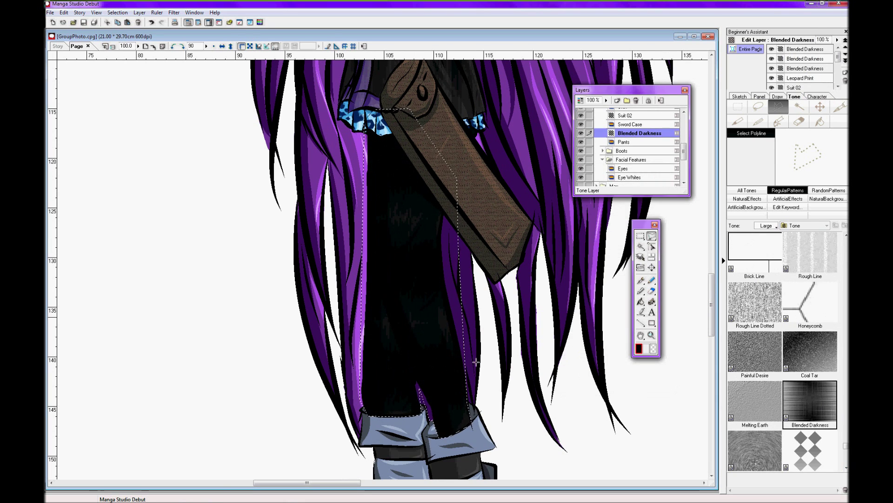
scroll(419, 279, "up", 5)
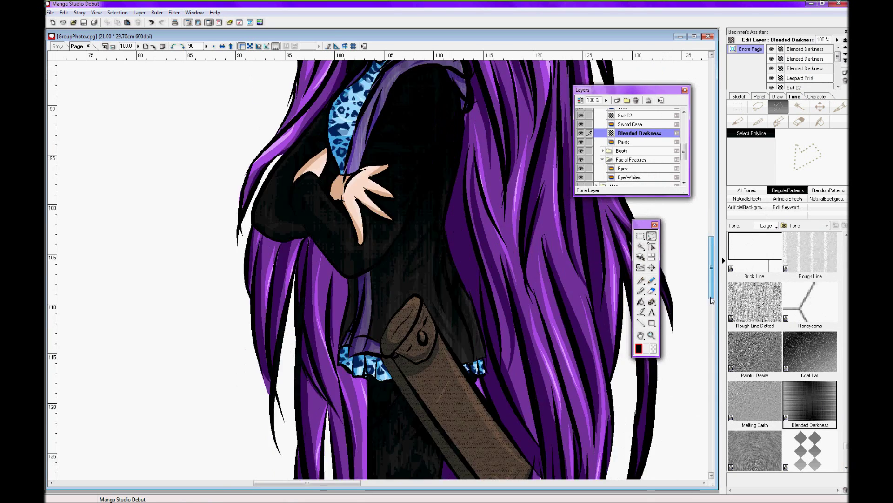
Step: Select the boot straps and buckles with a polyline selection and fill them with the Coal Tar tone at scale 50
scroll(418, 279, "down", 10)
left_click(625, 146)
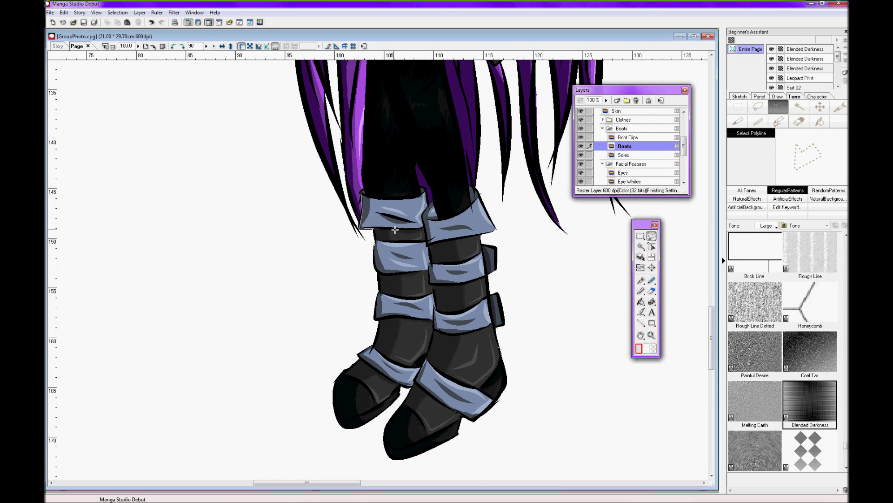
key("Escape")
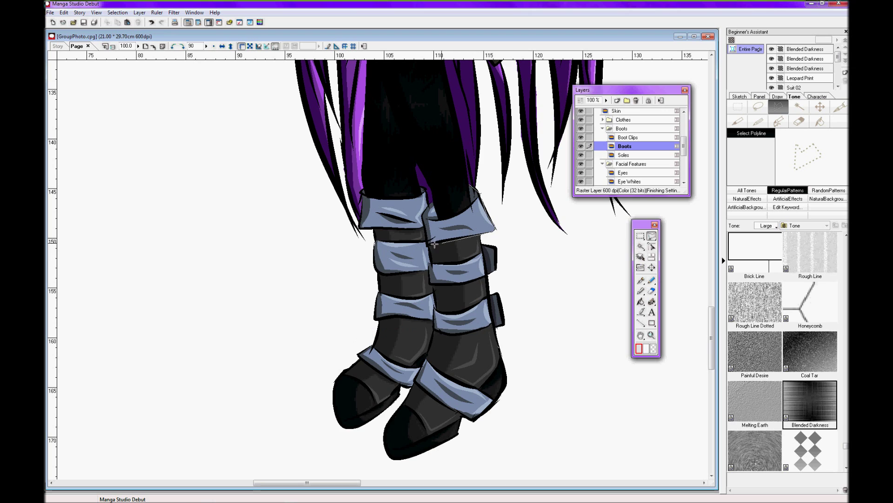
left_click(431, 282)
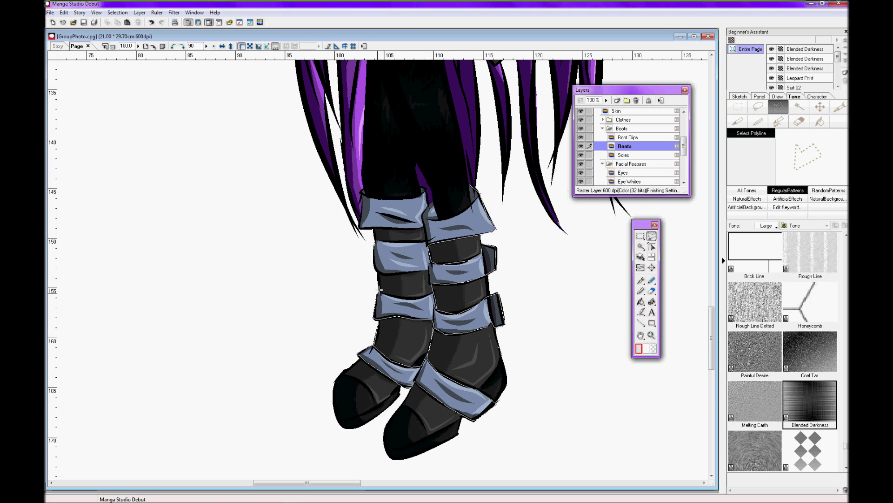
double_click(465, 184)
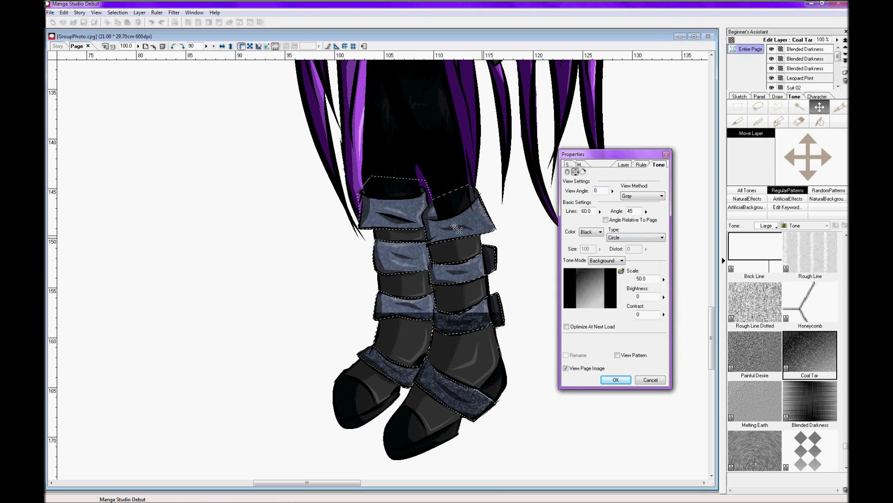
key("Return")
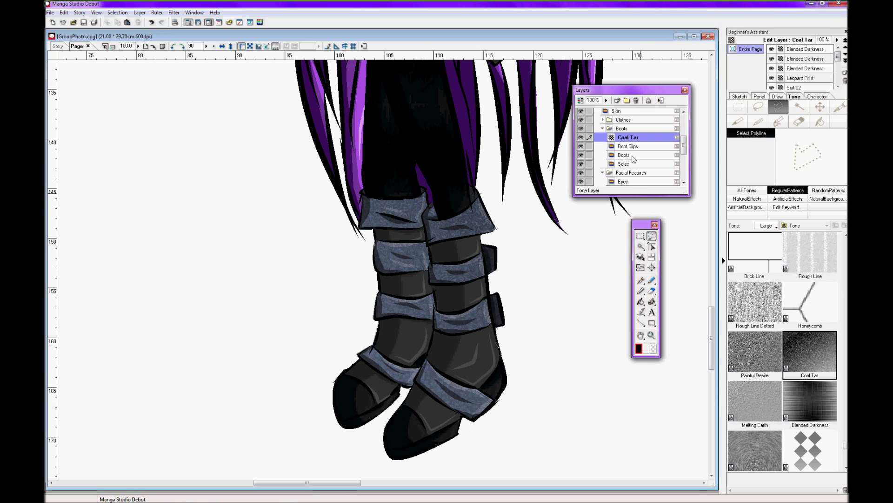
Step: Outline the dark boot areas on the Boots layer with a polyline selection and fill them with the Kimono 01 tone
left_click(624, 155)
left_click(366, 191)
key("BackSpace")
key("BackSpace")
left_click(484, 264)
left_click(503, 362)
double_click(426, 217)
scroll(782, 326, "down", 3)
double_click(810, 256)
left_click(616, 379)
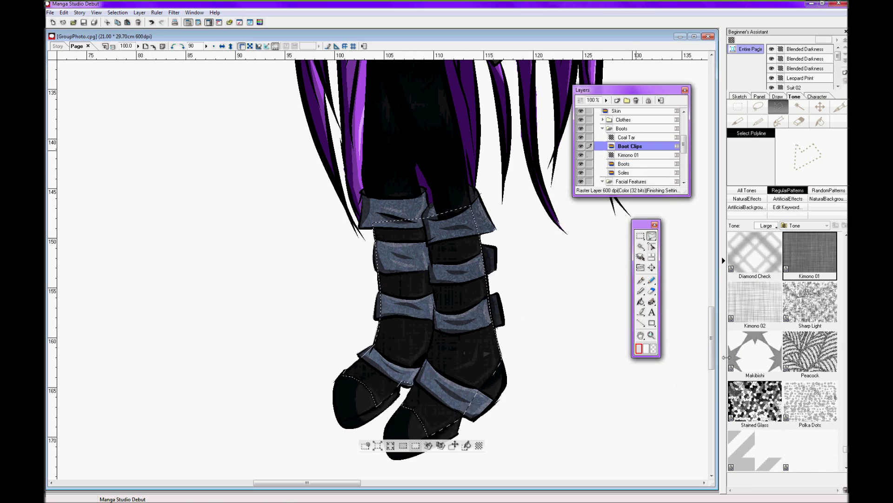
Step: Collapse the Boots and Facial Features layer folders
left_click(641, 279)
left_click(603, 128)
left_click(632, 137)
left_click_drag(711, 338, 706, 241)
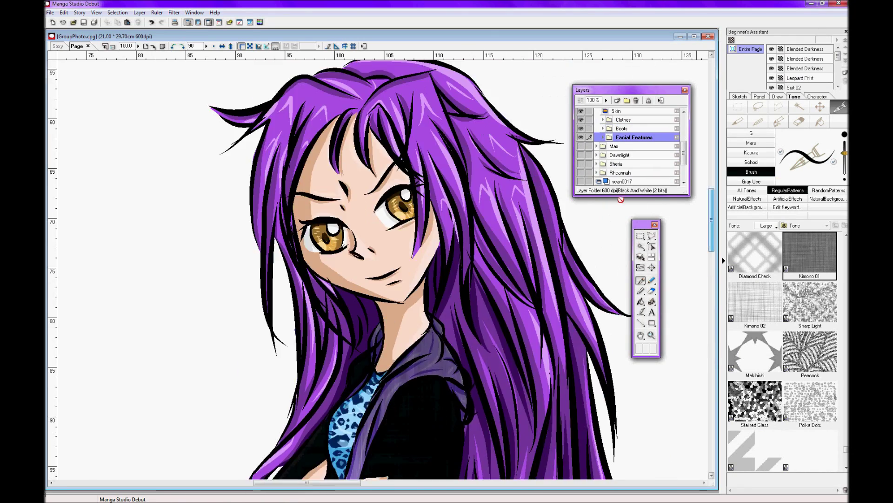